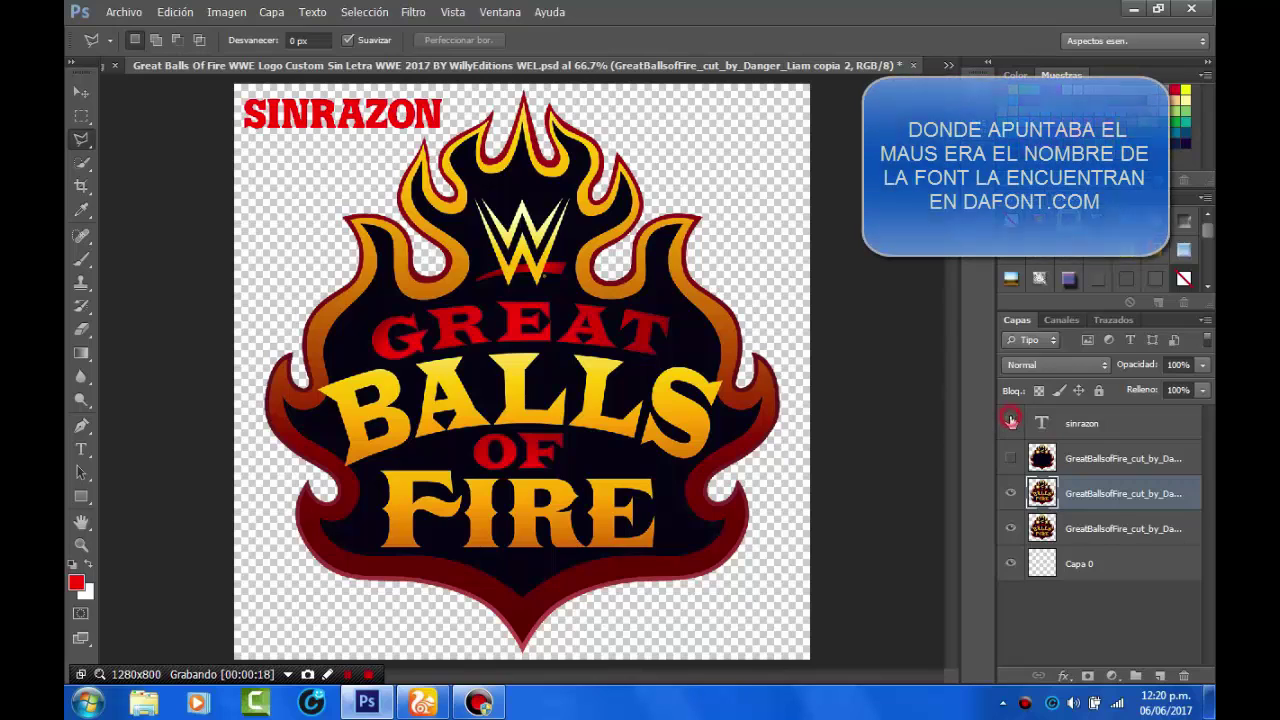
Hide the sinrazon text layer, then show and select the logo layer that has its lettering removed
click(1010, 423)
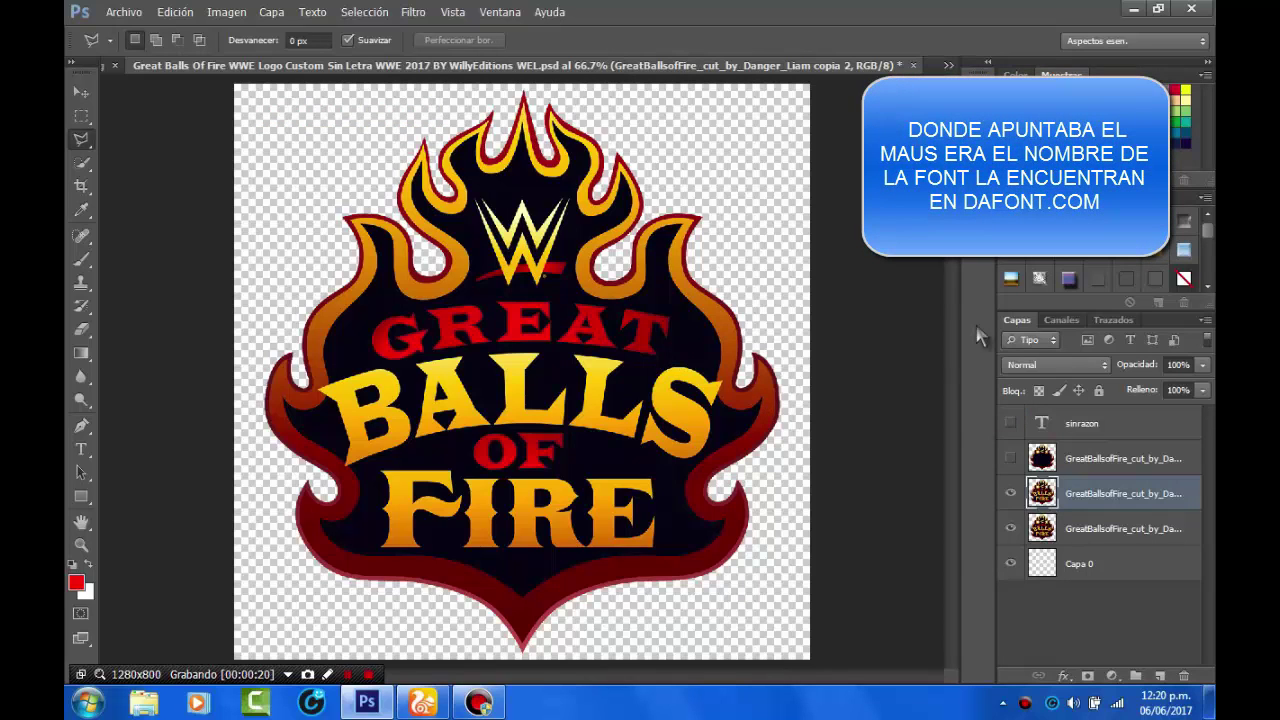
click(1009, 457)
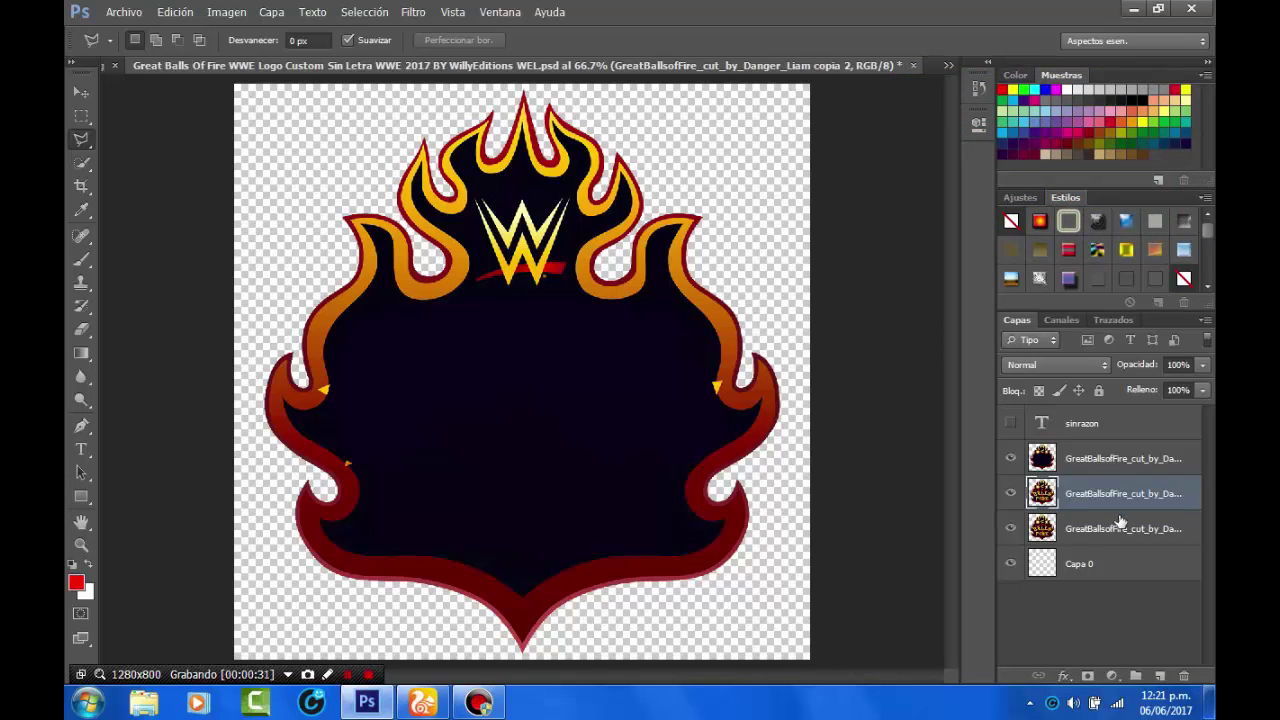
click(1110, 472)
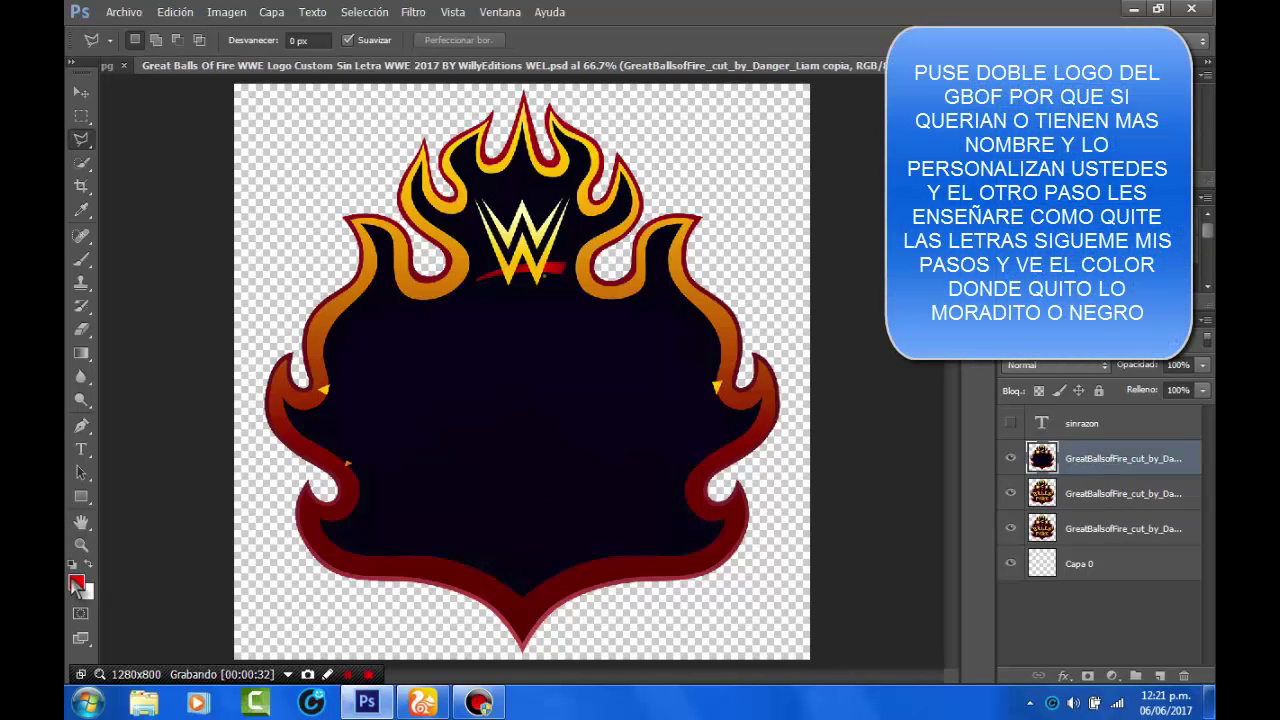
Set up the Brush tool with a soft round tip of 102 px
click(86, 355)
click(82, 259)
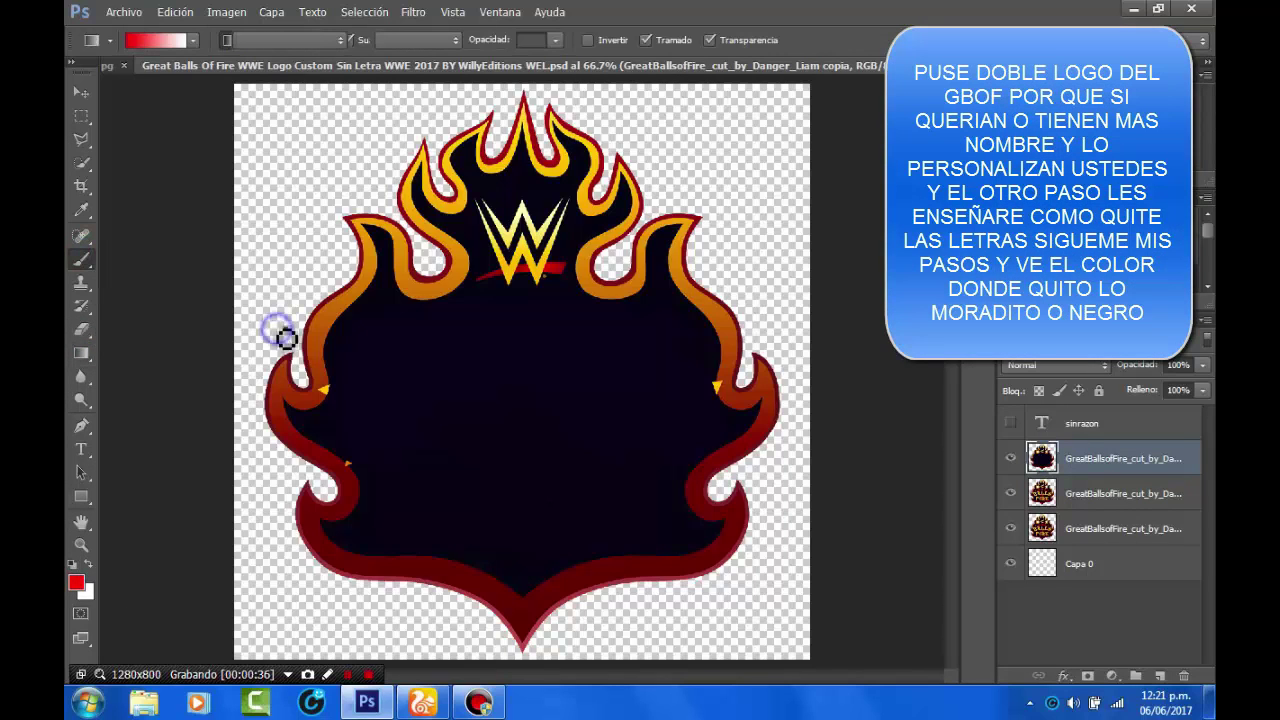
right_click(326, 426)
double_click(336, 451)
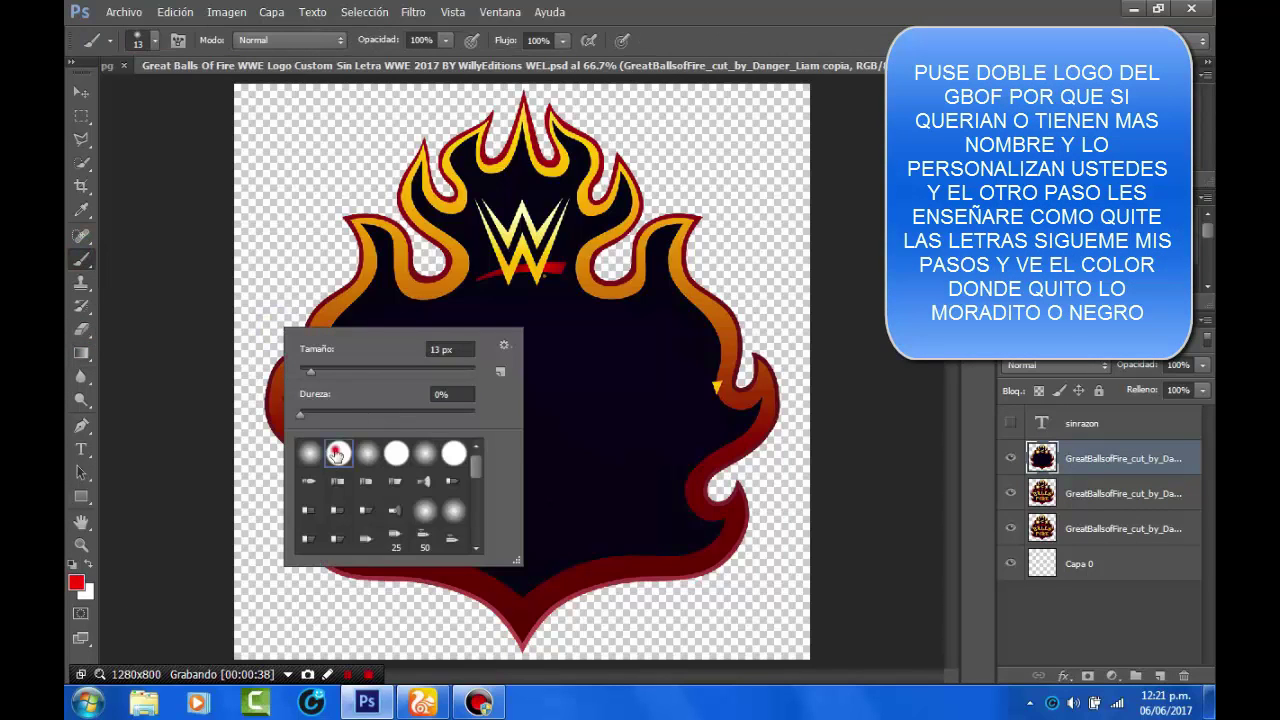
right_click(420, 418)
click(445, 544)
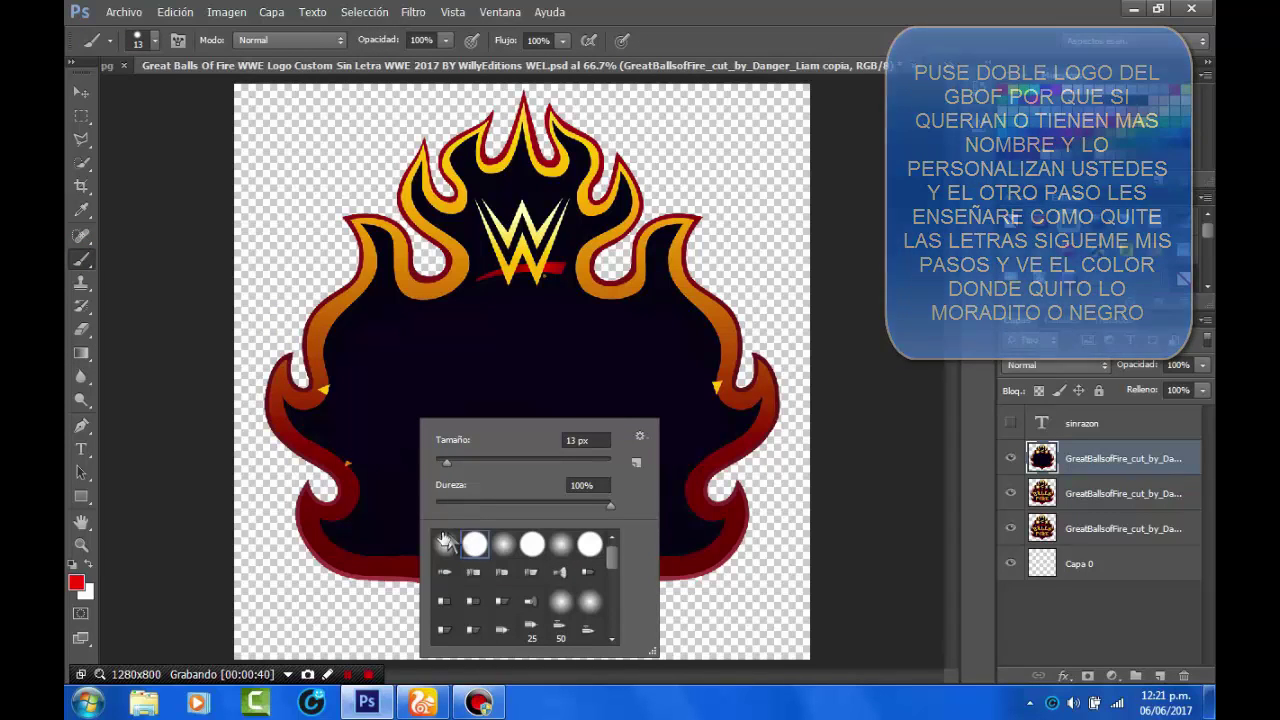
drag(446, 462, 524, 462)
click(514, 350)
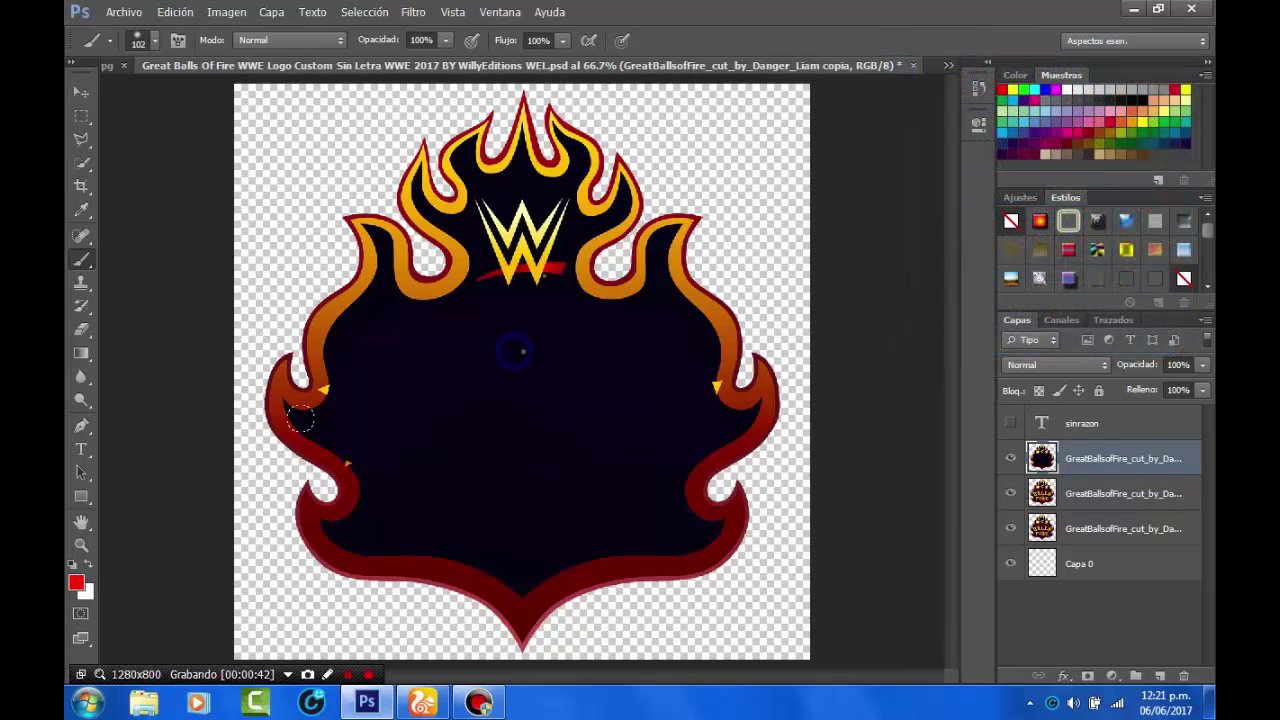
right_click(521, 350)
Change the foreground colour from red to a very dark purple with a hue of 285°
click(77, 584)
click(77, 584)
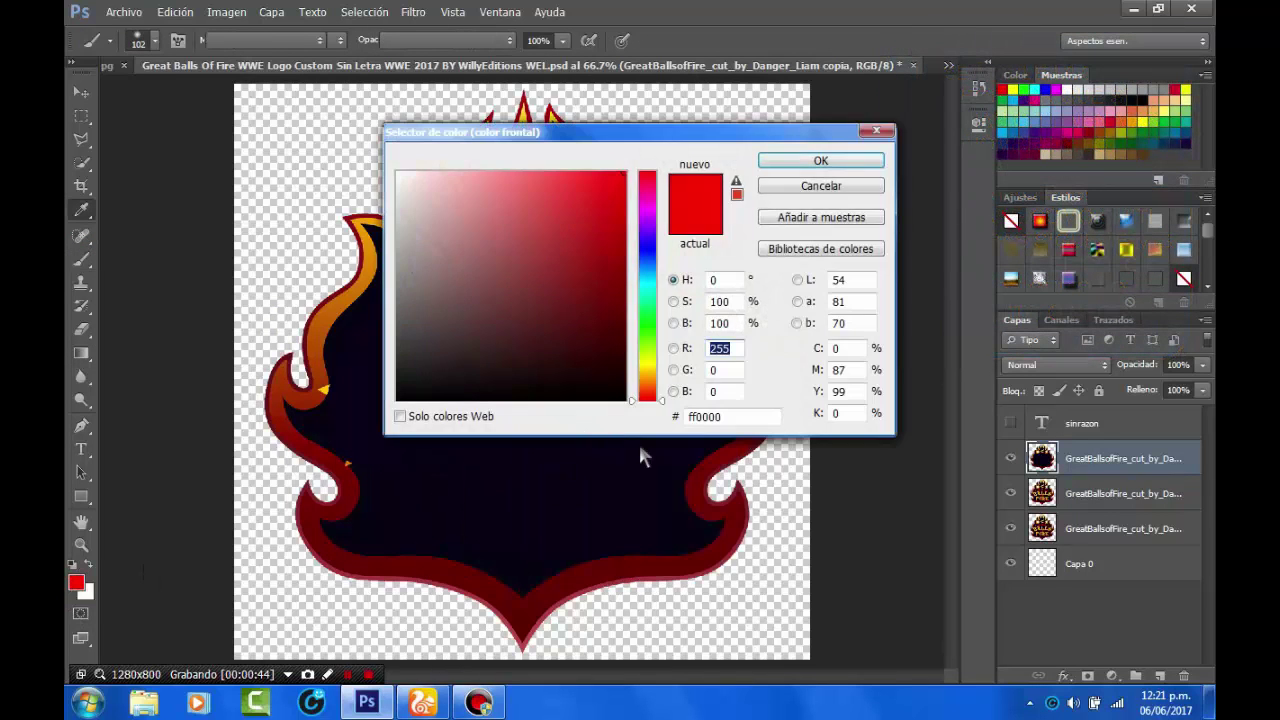
mouse_move(648, 235)
mouse_down()
mouse_move(650, 178)
mouse_move(647, 221)
mouse_up()
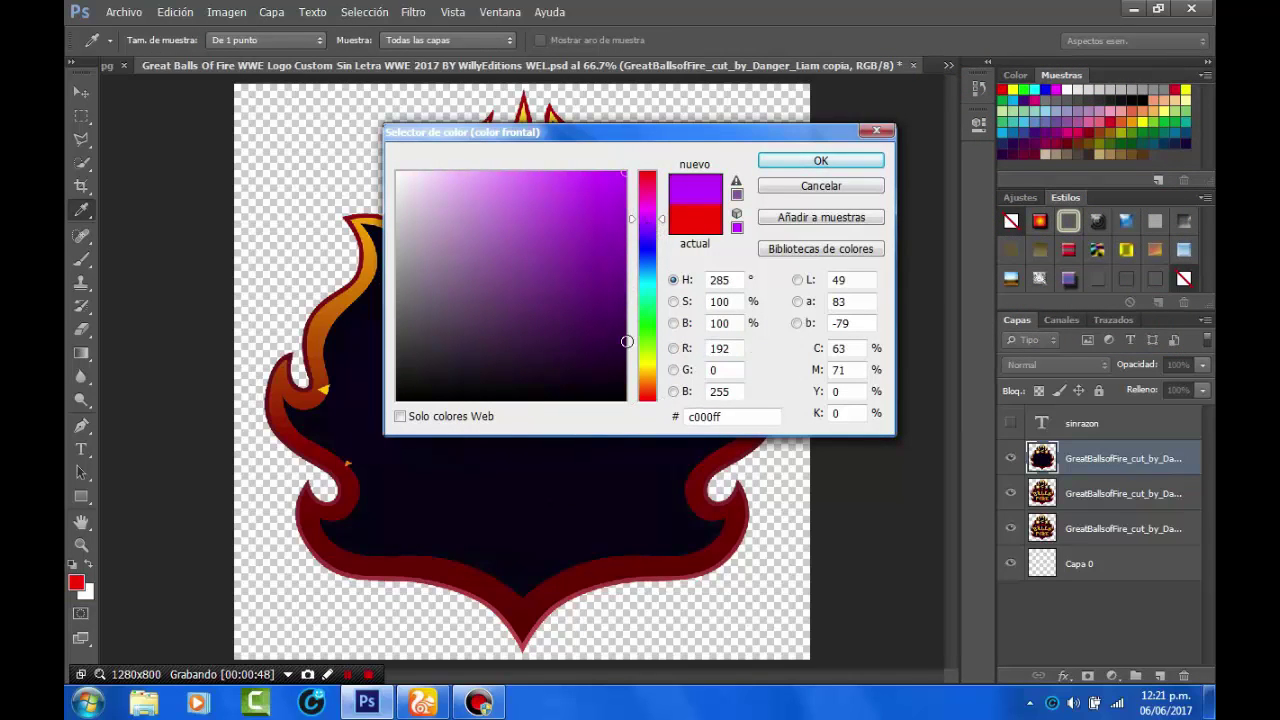
click(622, 373)
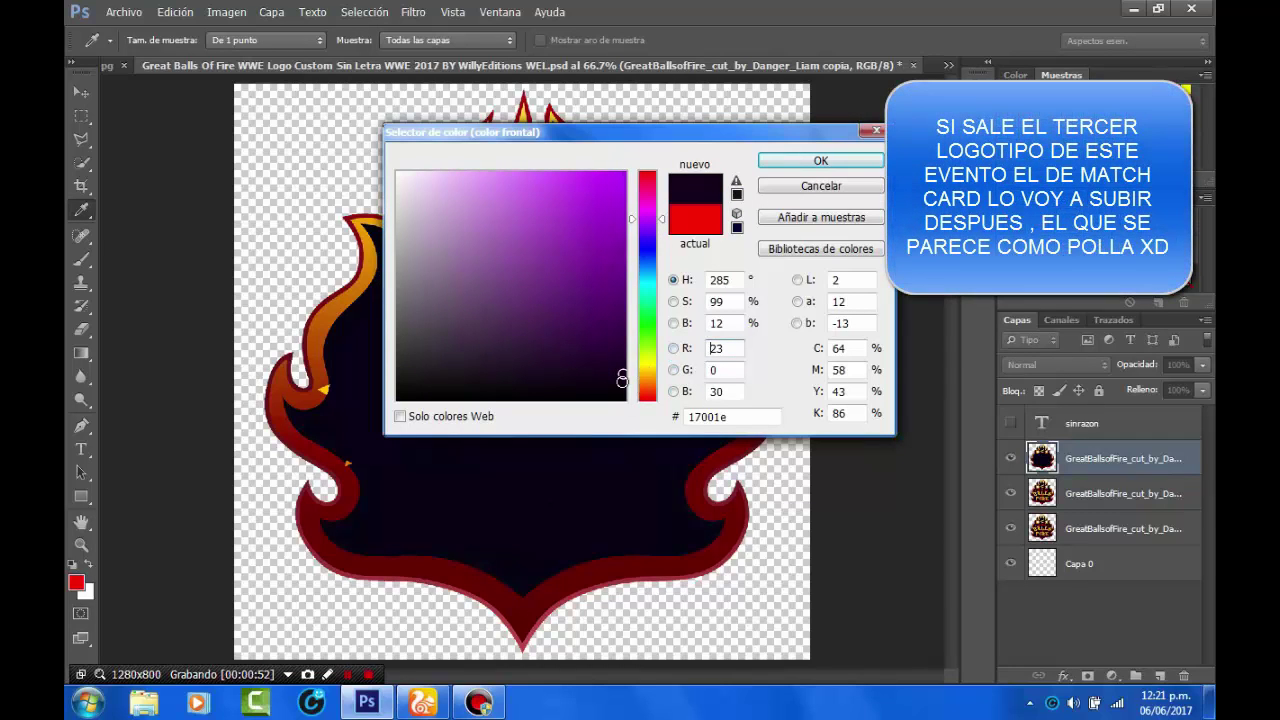
click(620, 383)
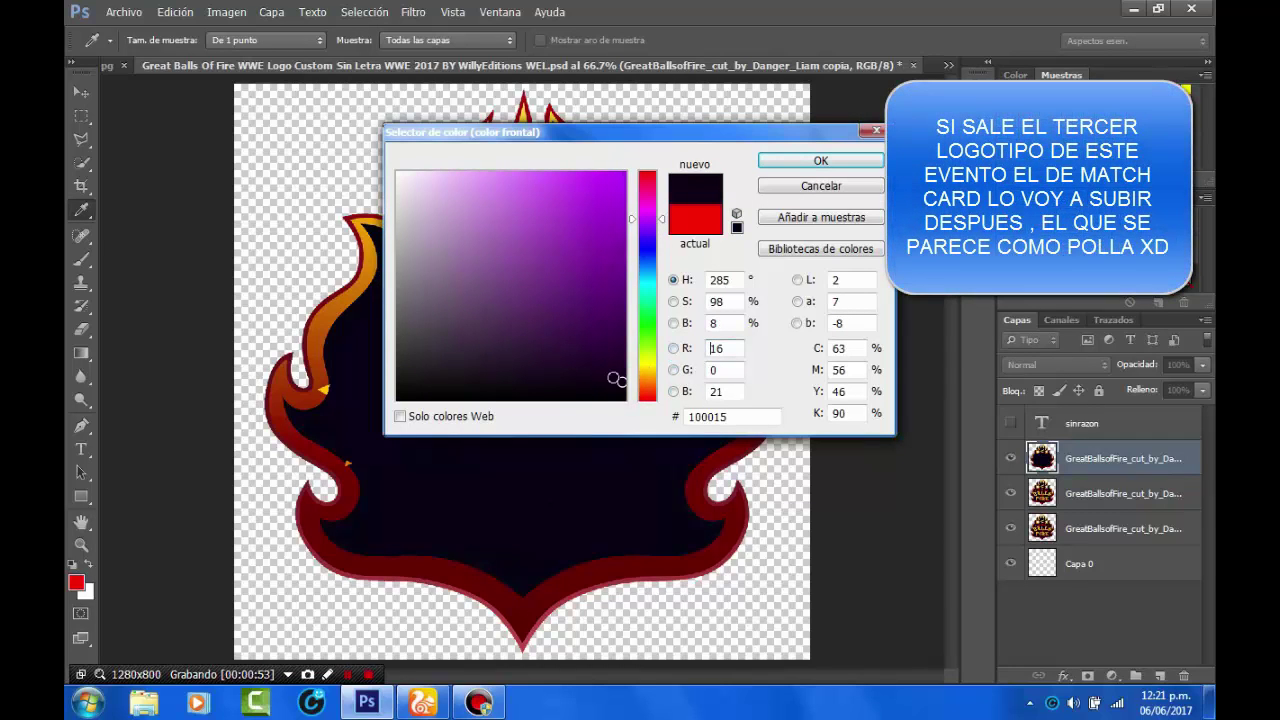
click(619, 366)
key(Return)
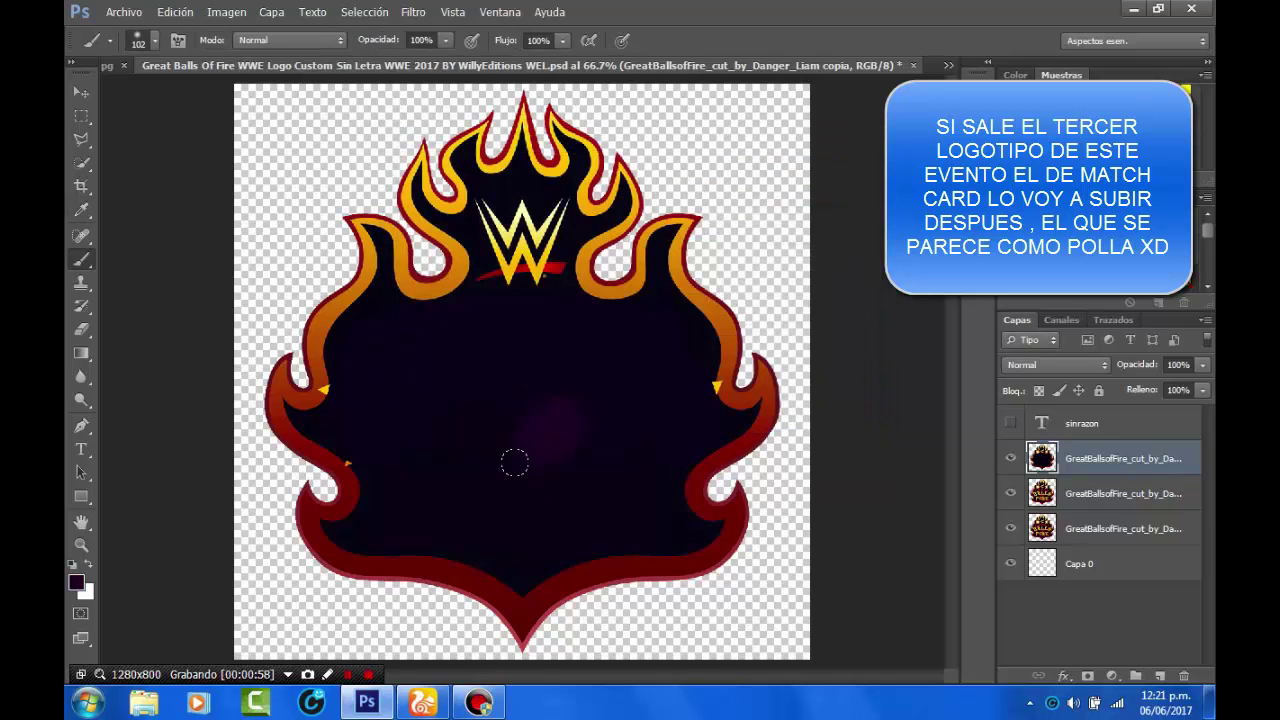
Darken the purple foreground colour to near-black to match the logo's inner background
click(76, 582)
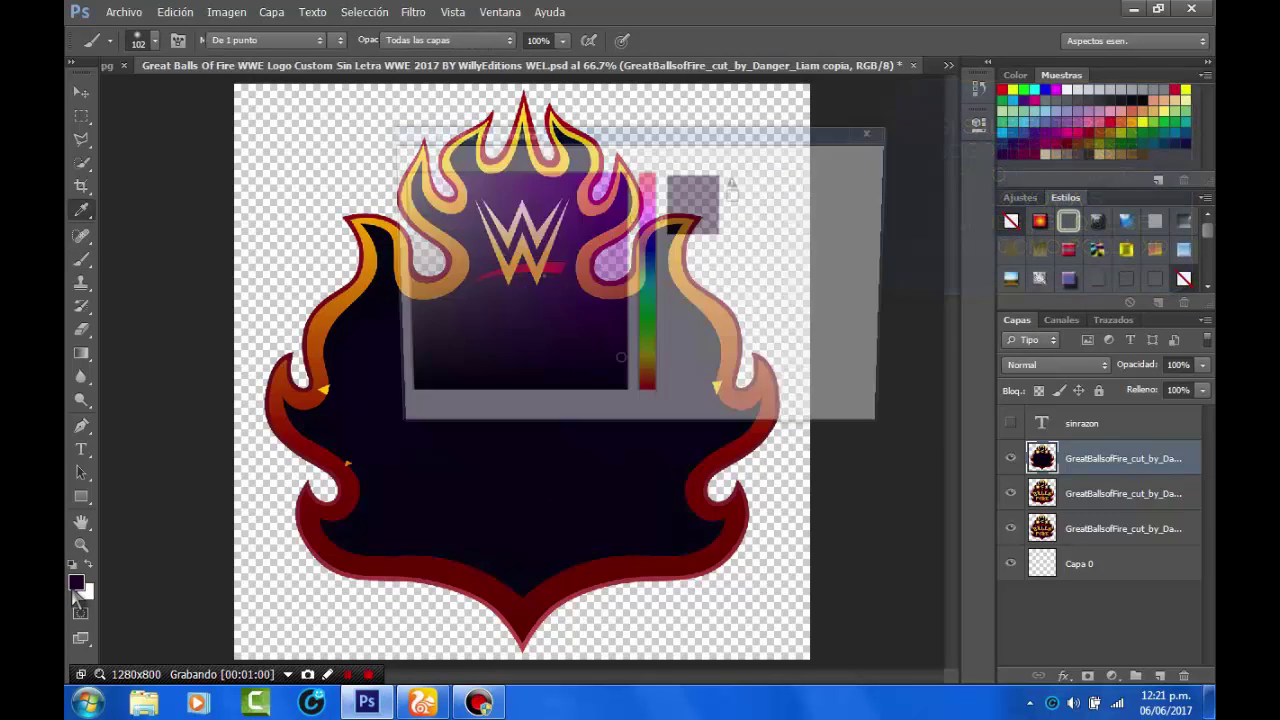
click(624, 378)
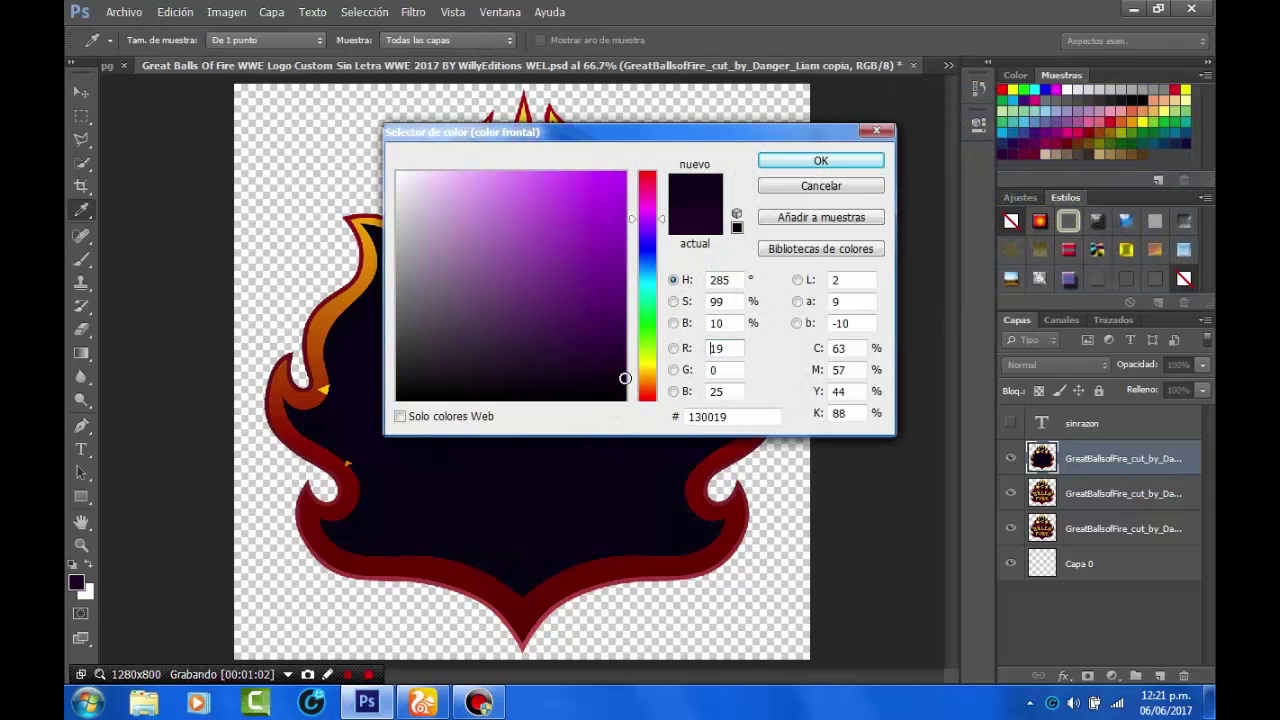
click(624, 387)
key(Return)
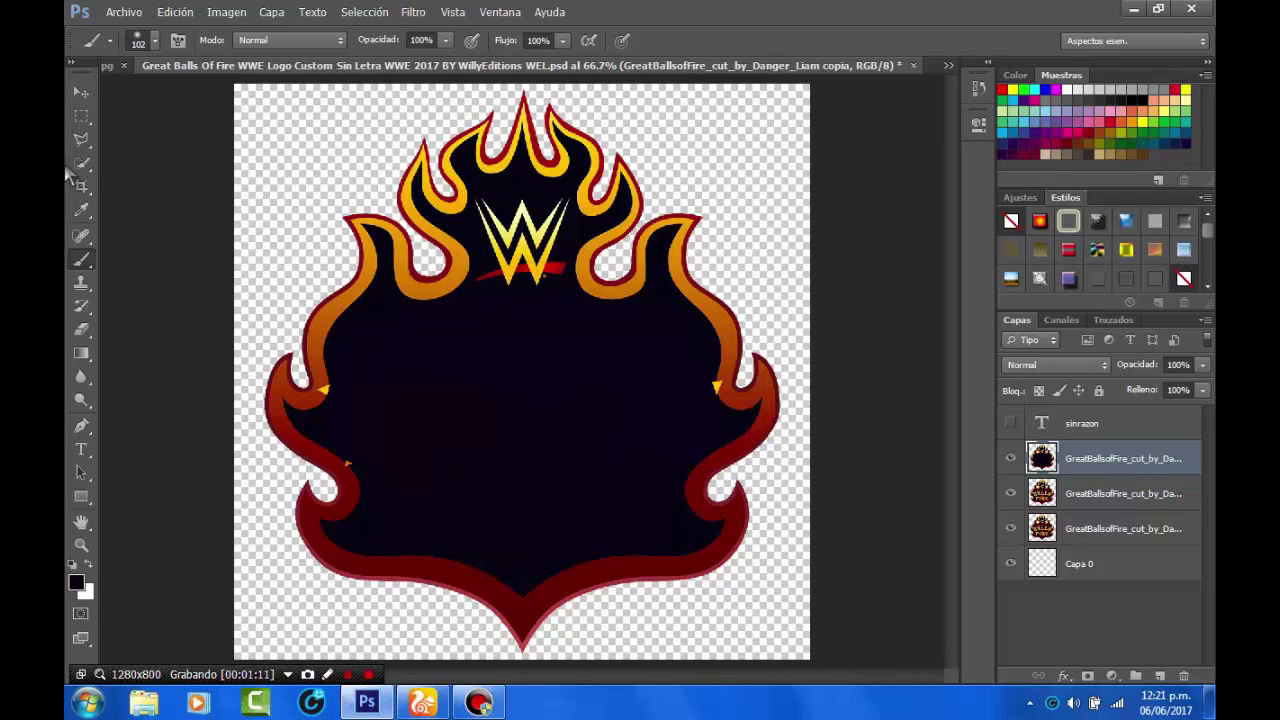
Hide the logo layer without lettering and select the lettered logo layer directly beneath it
click(82, 430)
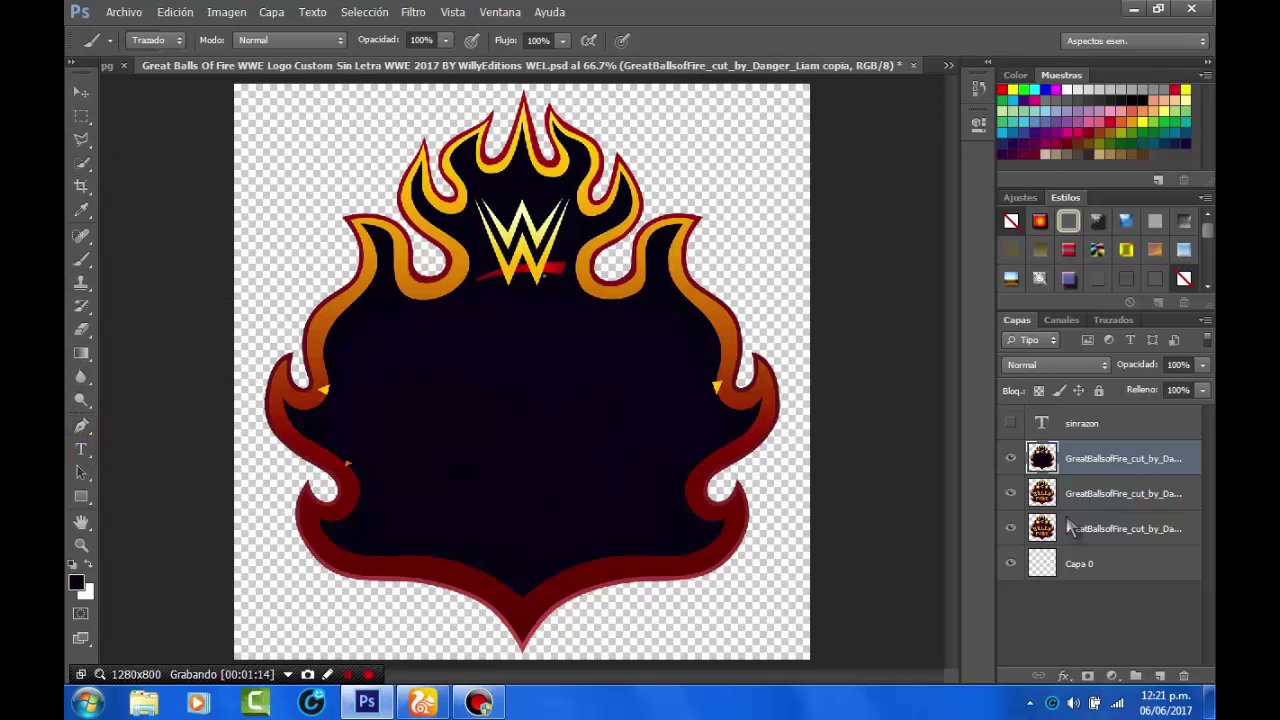
key(t)
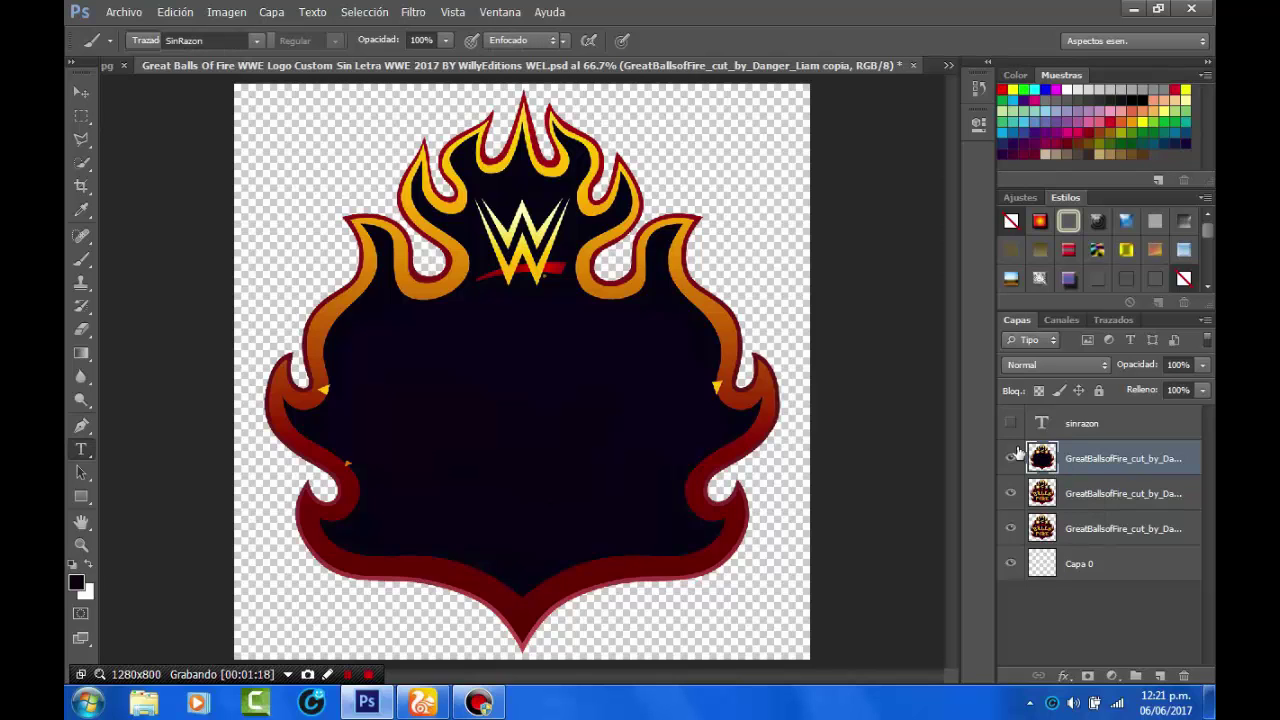
click(1011, 457)
click(1100, 493)
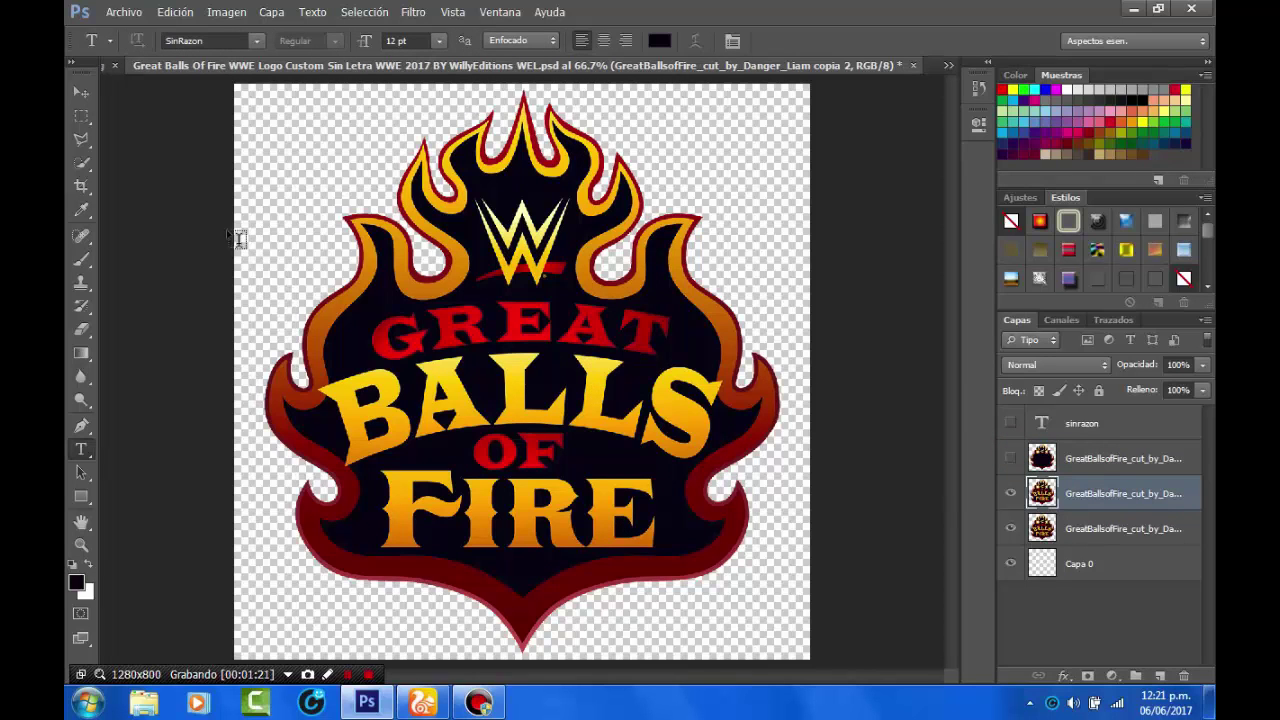
Outline the words GREAT BALLS with a closed Polygonal Lasso selection
click(81, 139)
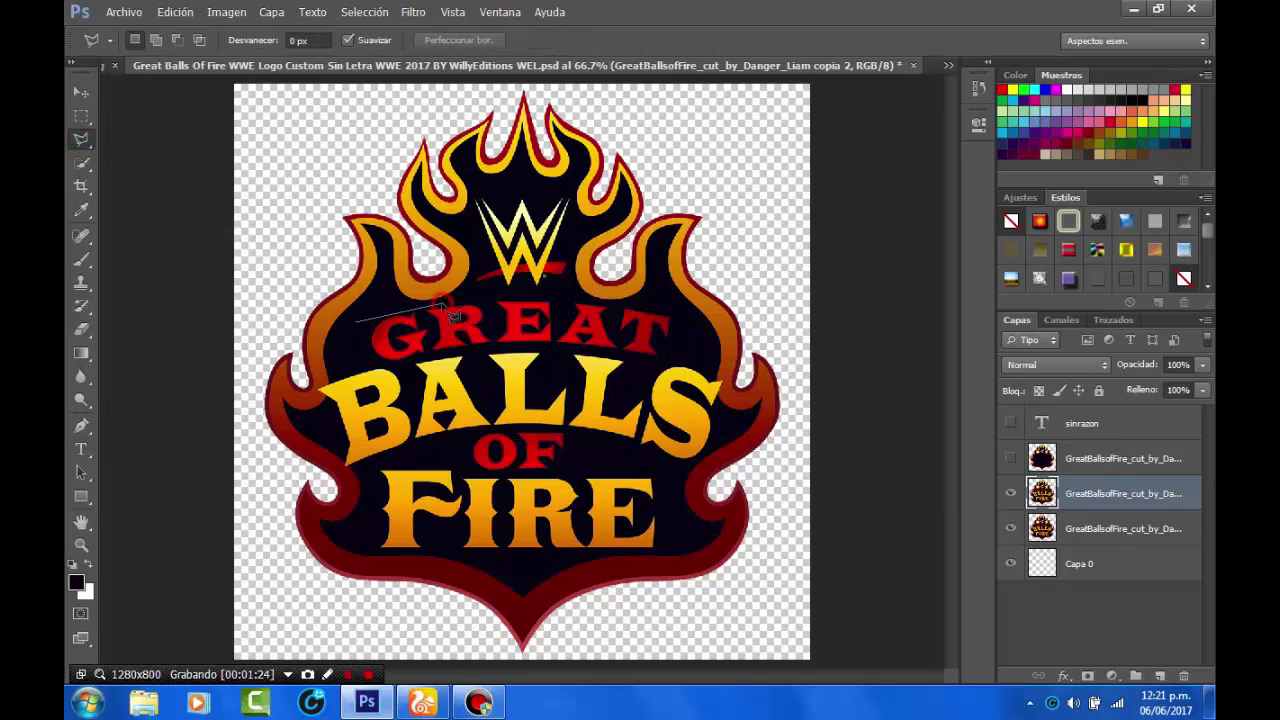
click(571, 297)
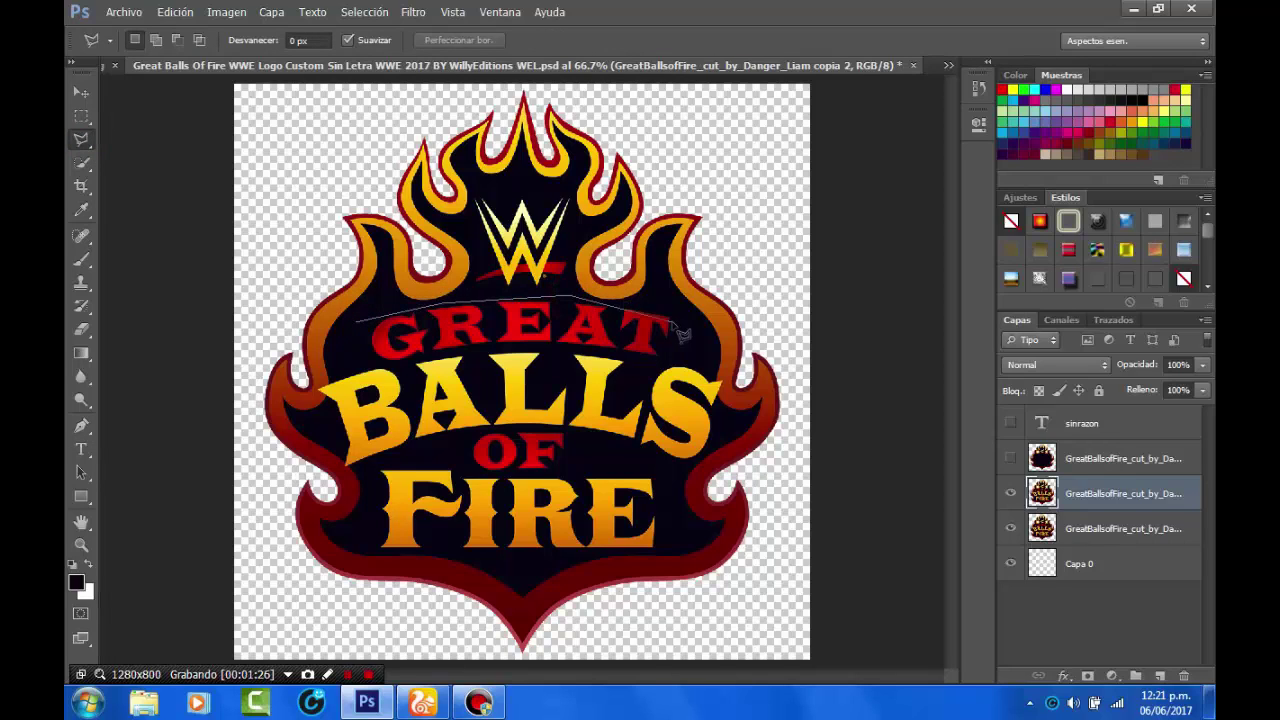
click(670, 314)
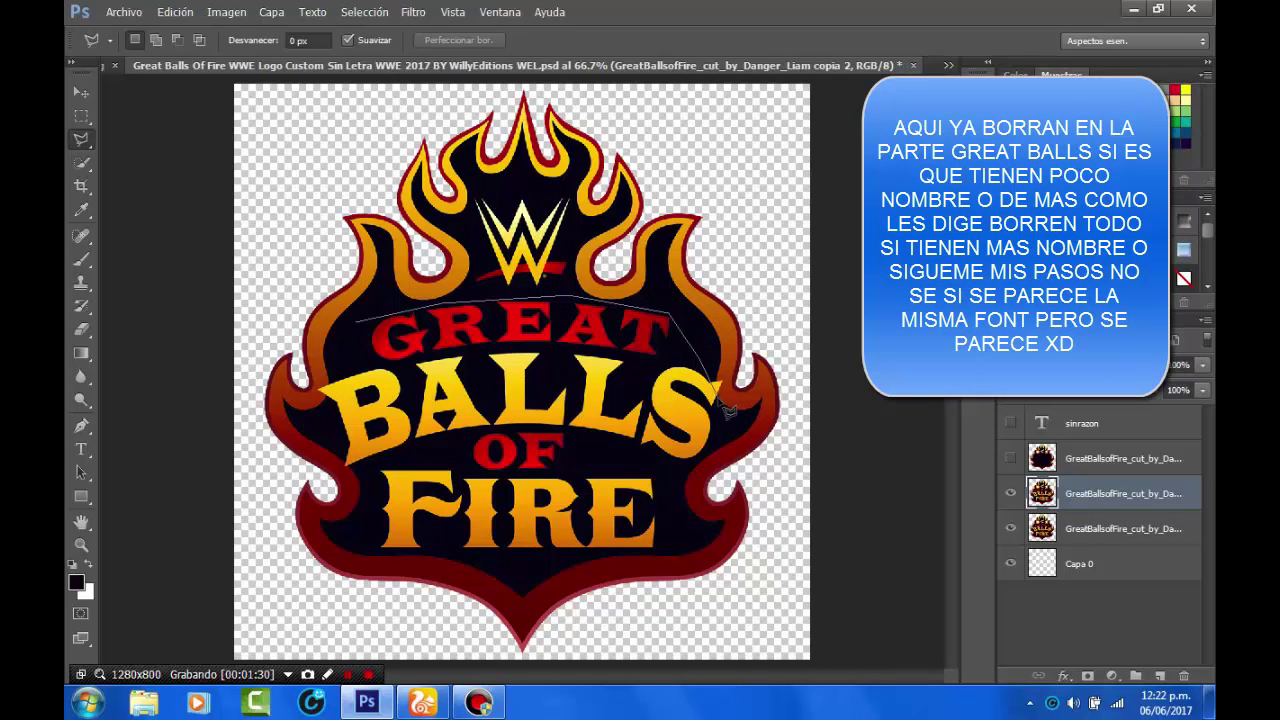
click(725, 442)
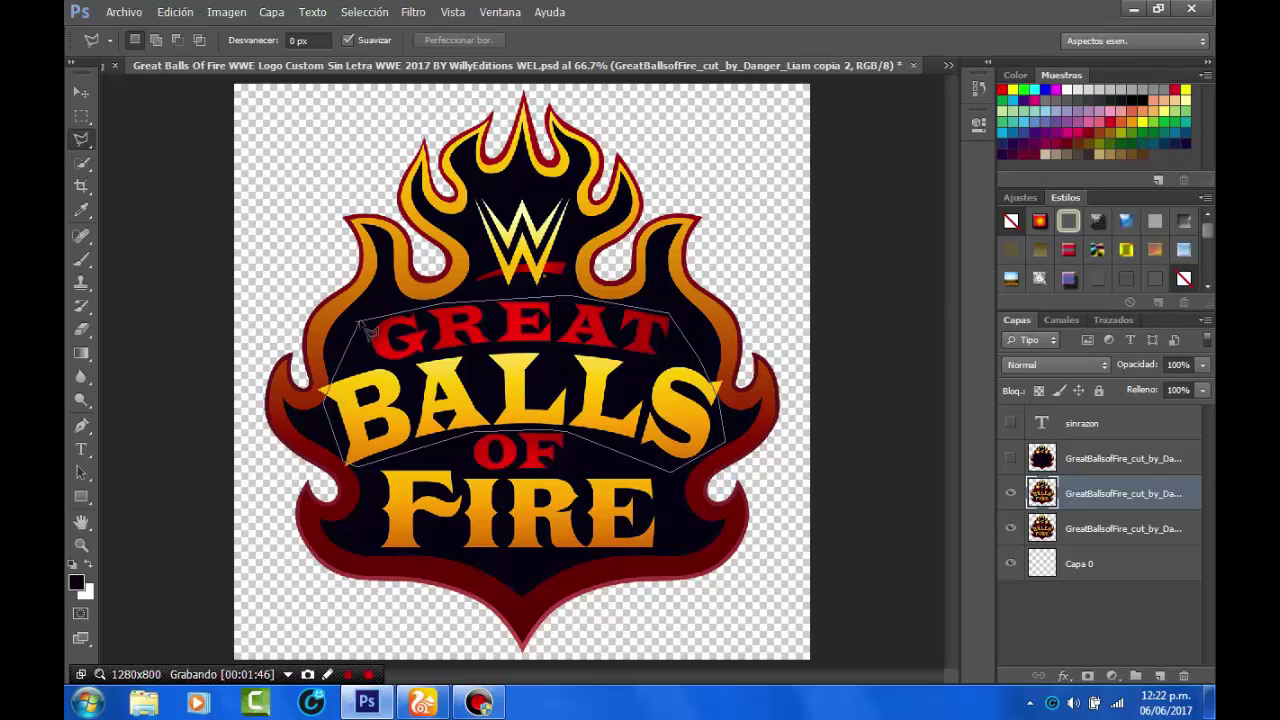
click(358, 324)
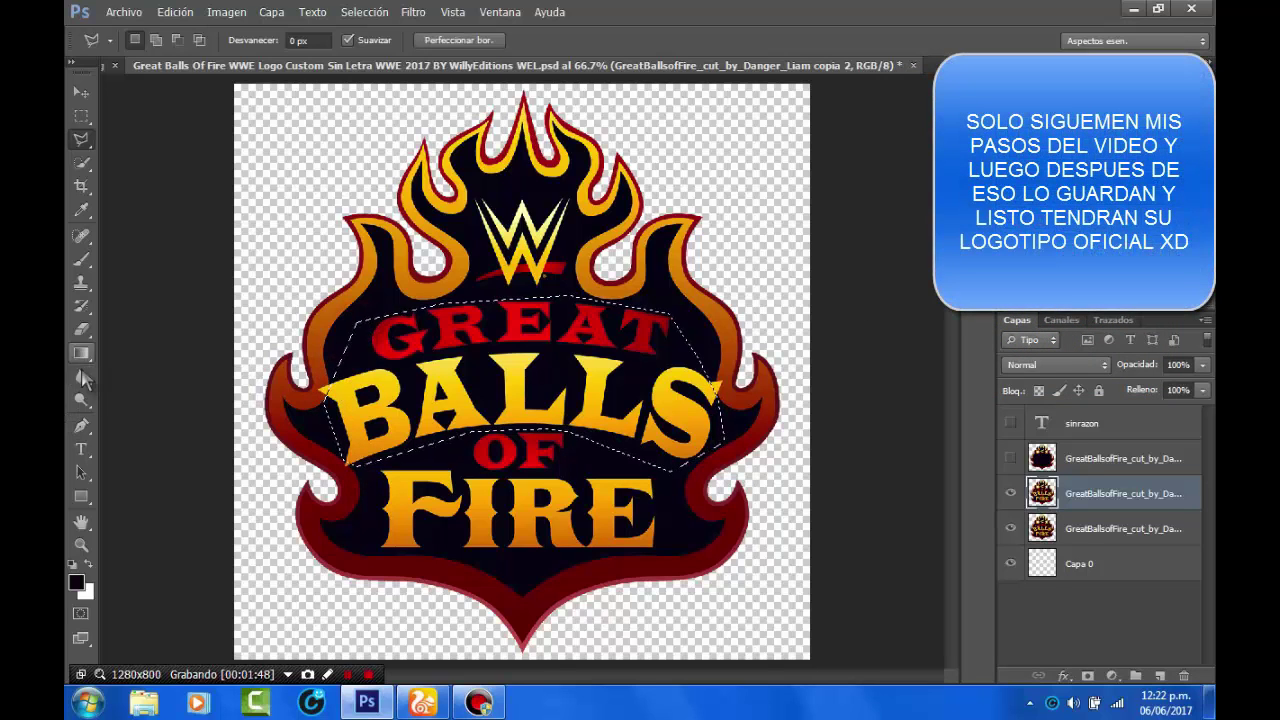
Paint over the selected GREAT BALLS lettering with a 197 px brush in the near-black foreground colour and deselect
click(81, 259)
right_click(390, 357)
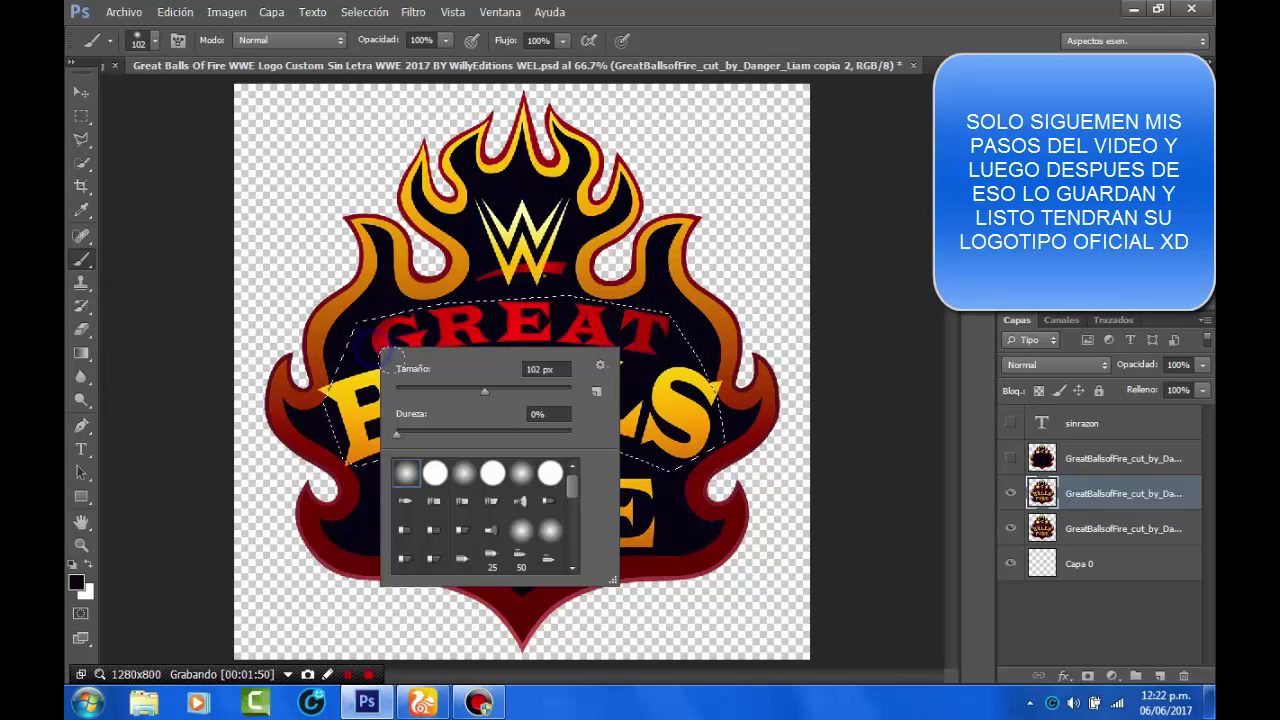
click(525, 390)
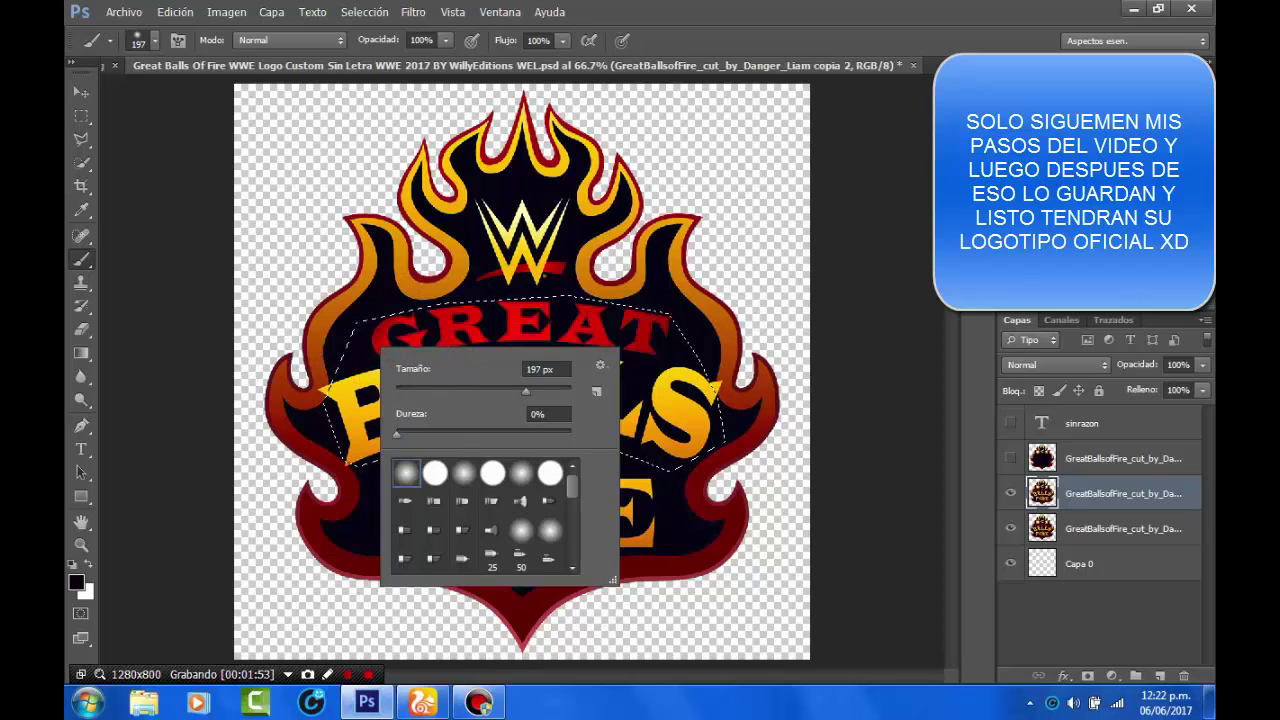
click(435, 473)
mouse_move(345, 425)
mouse_down()
mouse_move(350, 405)
mouse_move(640, 345)
mouse_move(685, 415)
mouse_up()
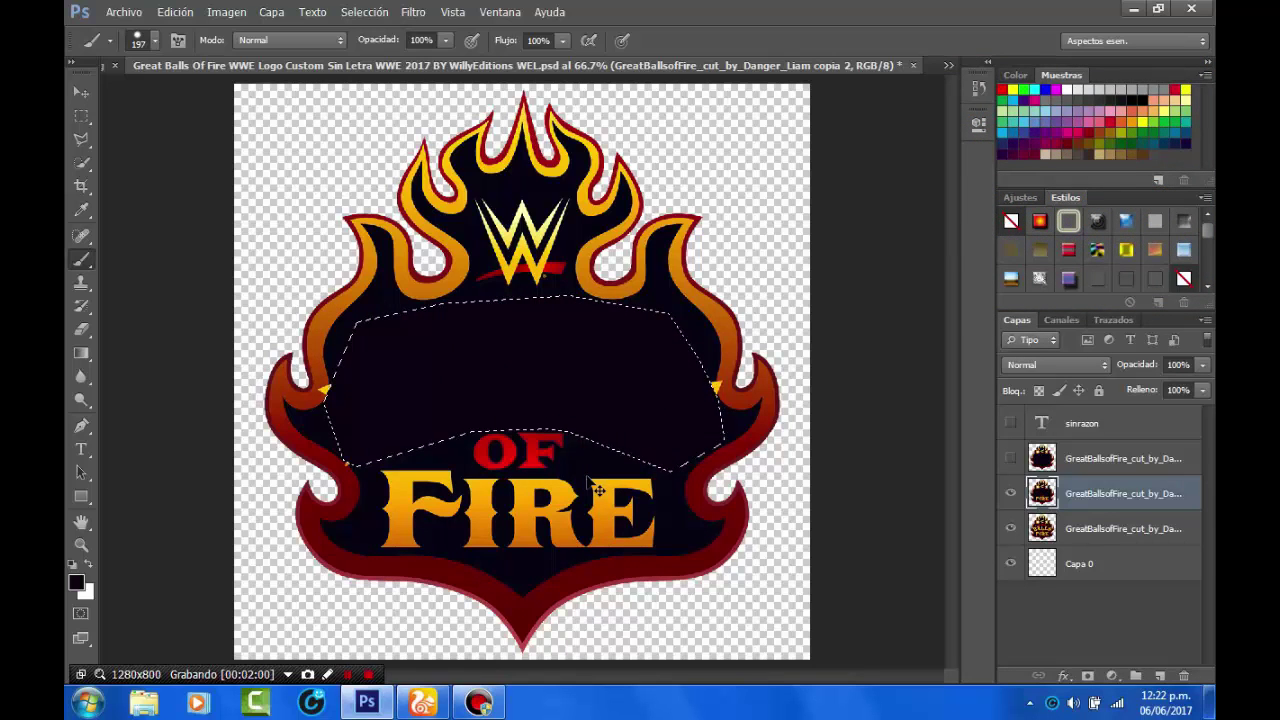
key(ctrl+d)
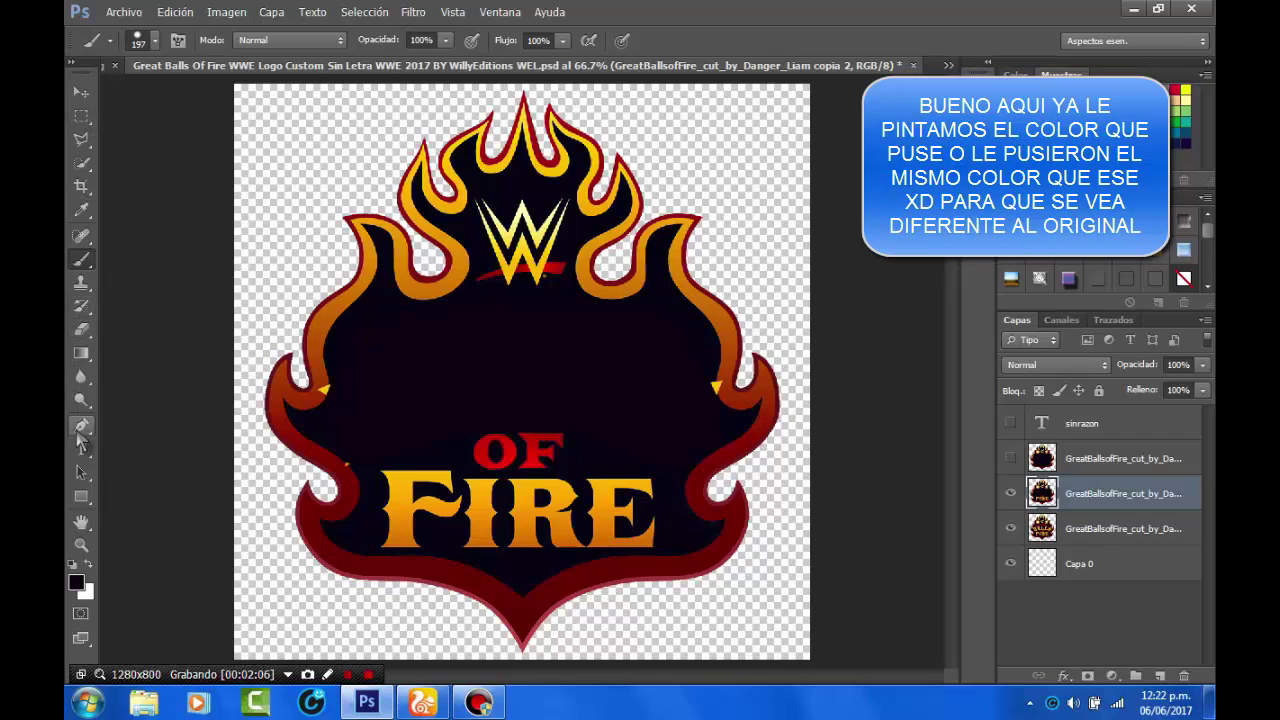
Lower the opacity of the painted-over logo layer to 76% so the original lettering shows through as a guide
click(81, 448)
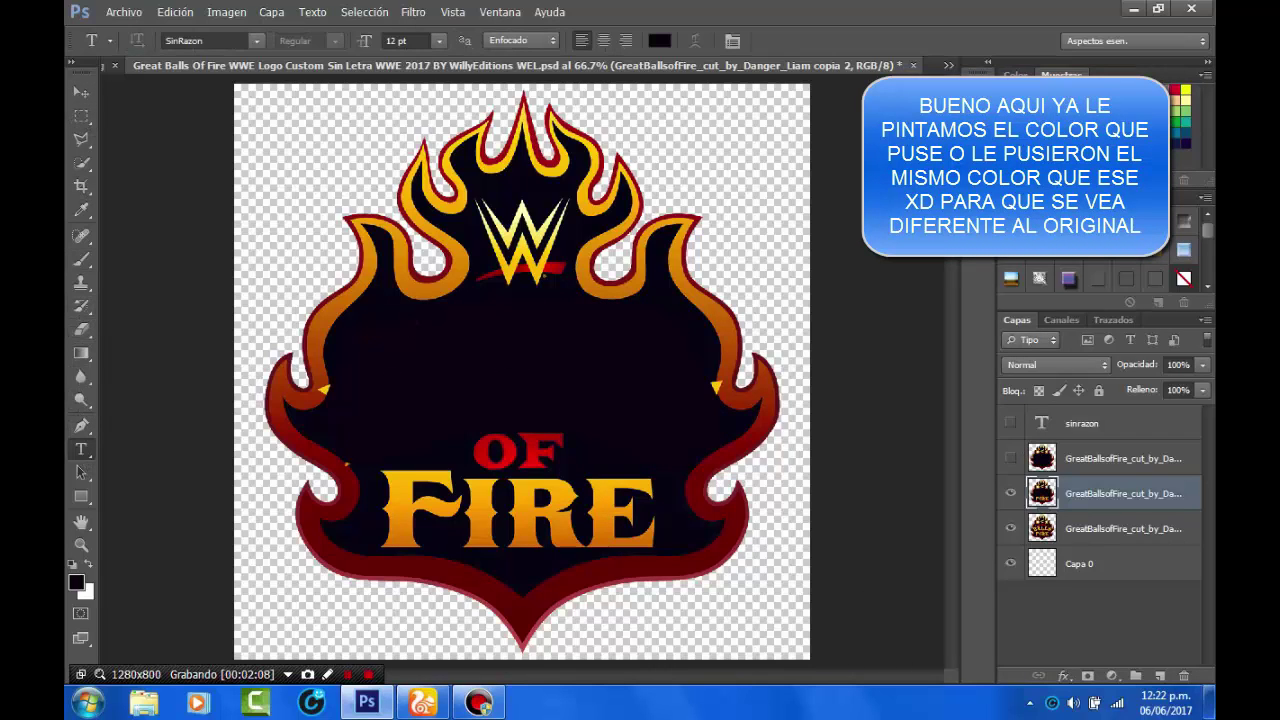
drag(1118, 368, 711, 414)
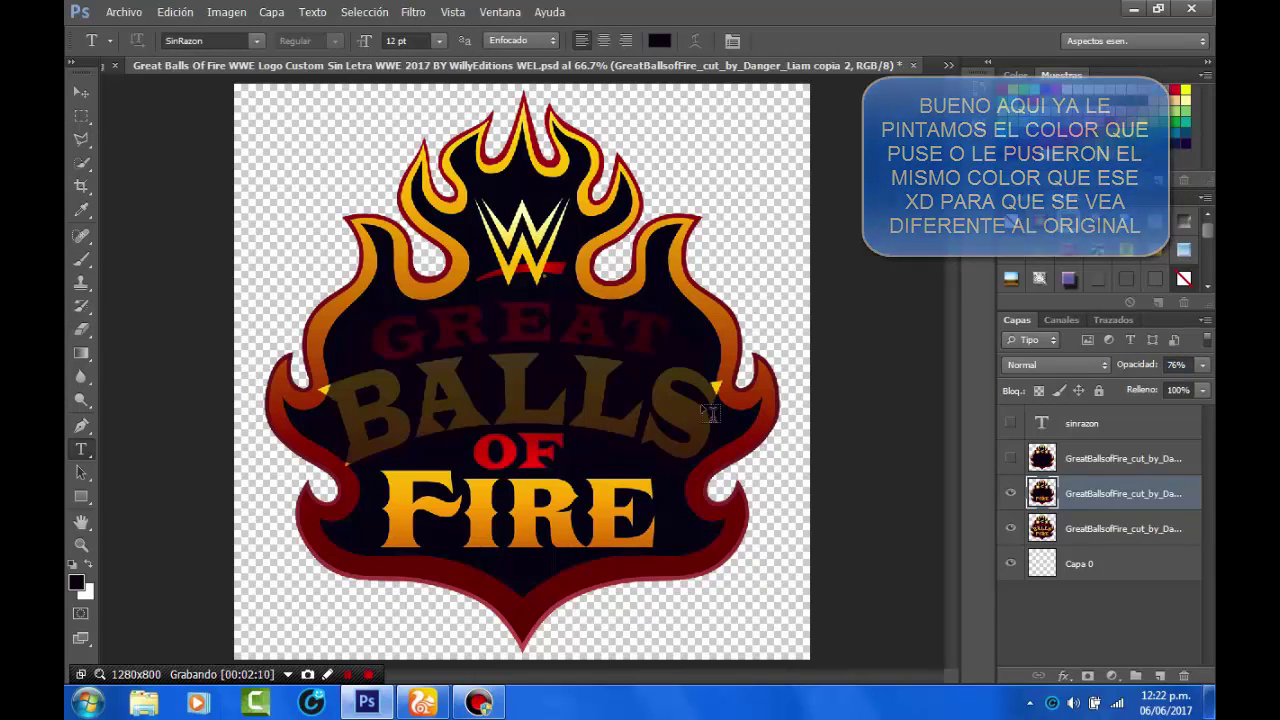
Add the custom name as red SinRazon text at 129.62 pt and place it over the faded word GREAT
click(479, 412)
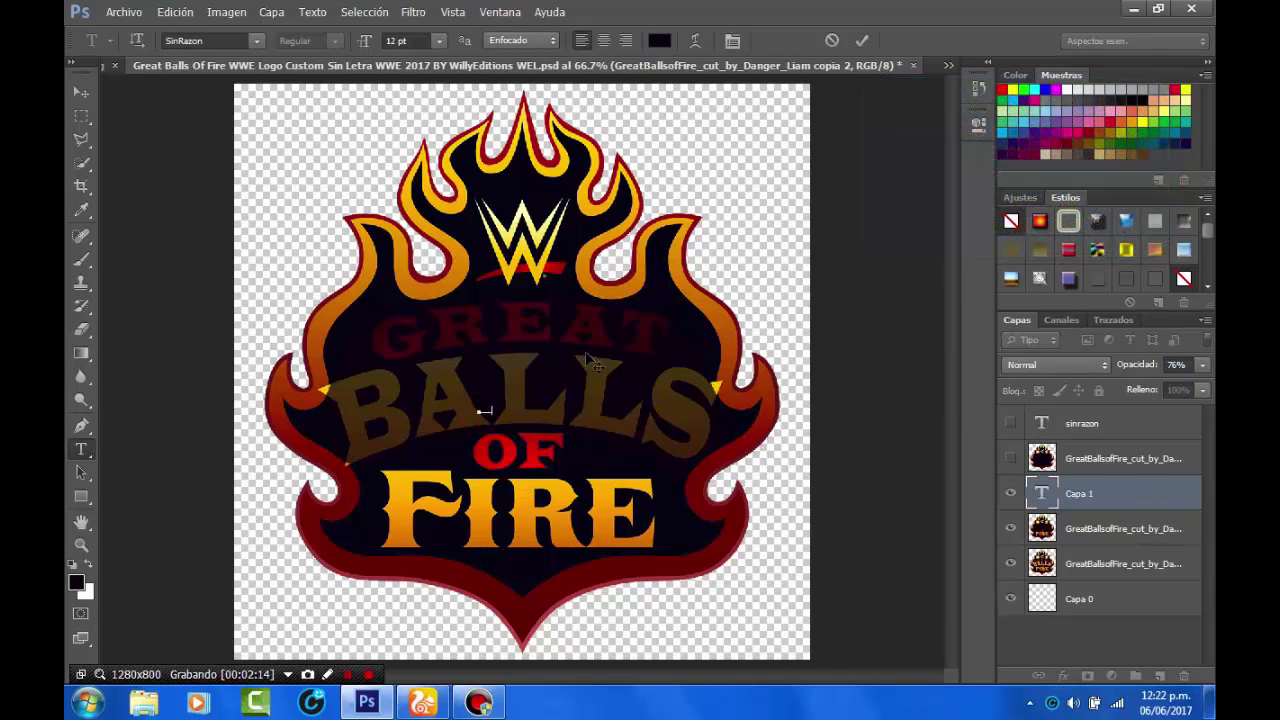
key(ctrl)
drag(503, 404, 616, 327)
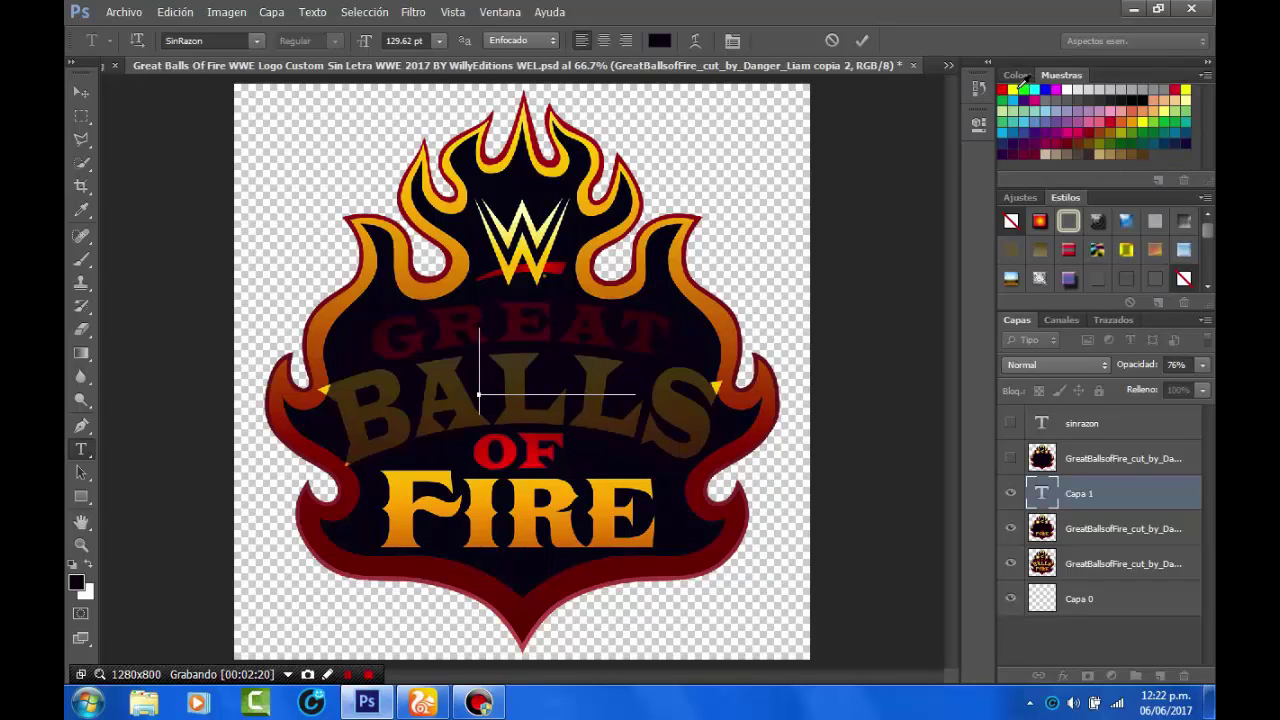
click(1003, 90)
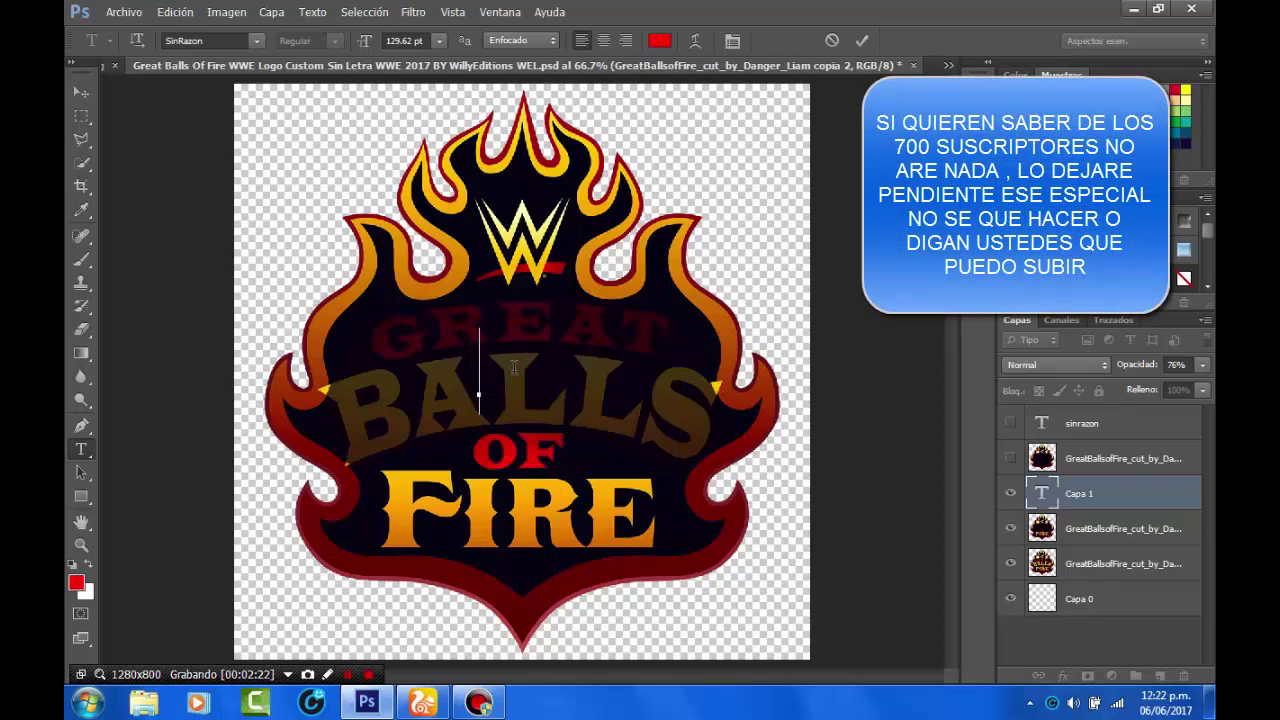
text(WWE)
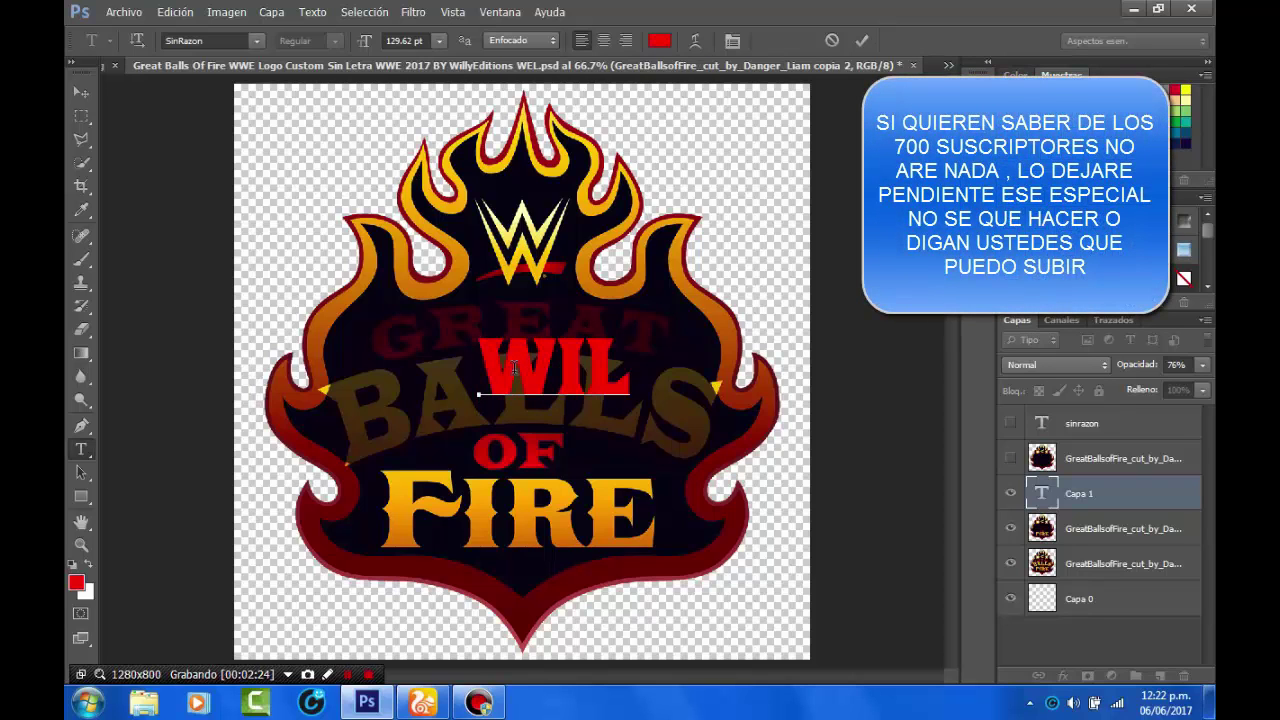
text(LY)
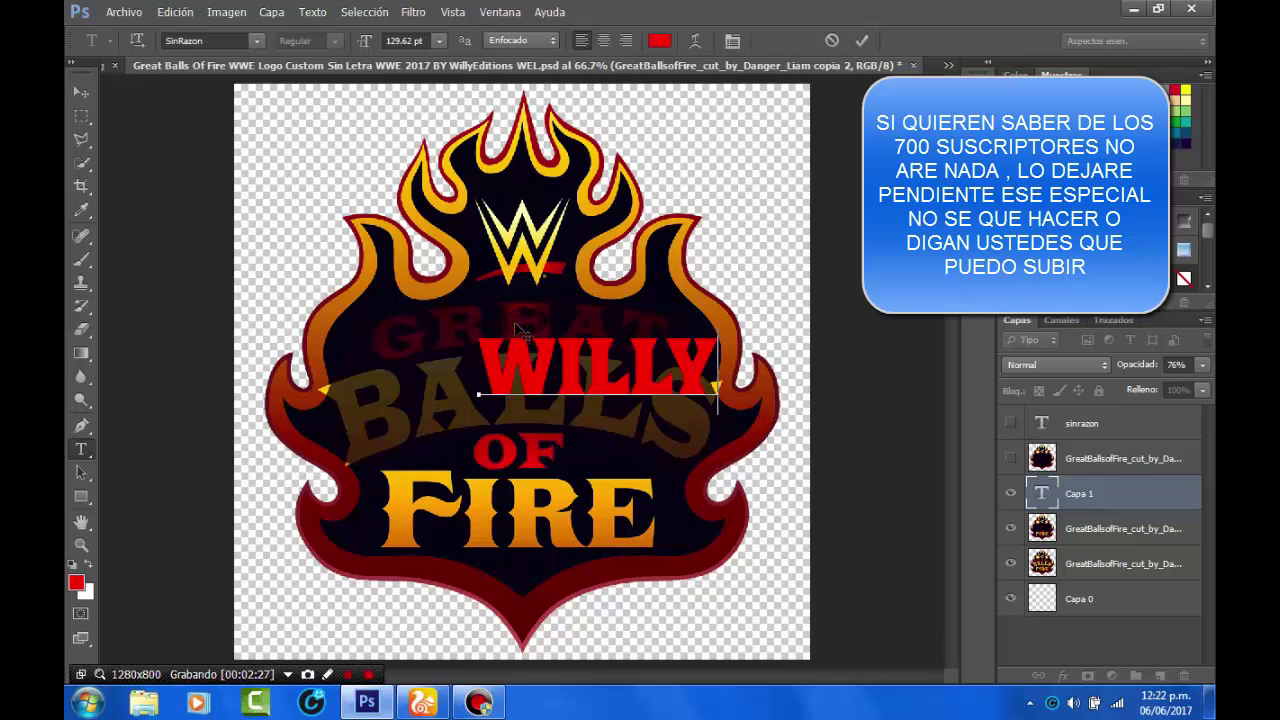
drag(522, 327, 447, 300)
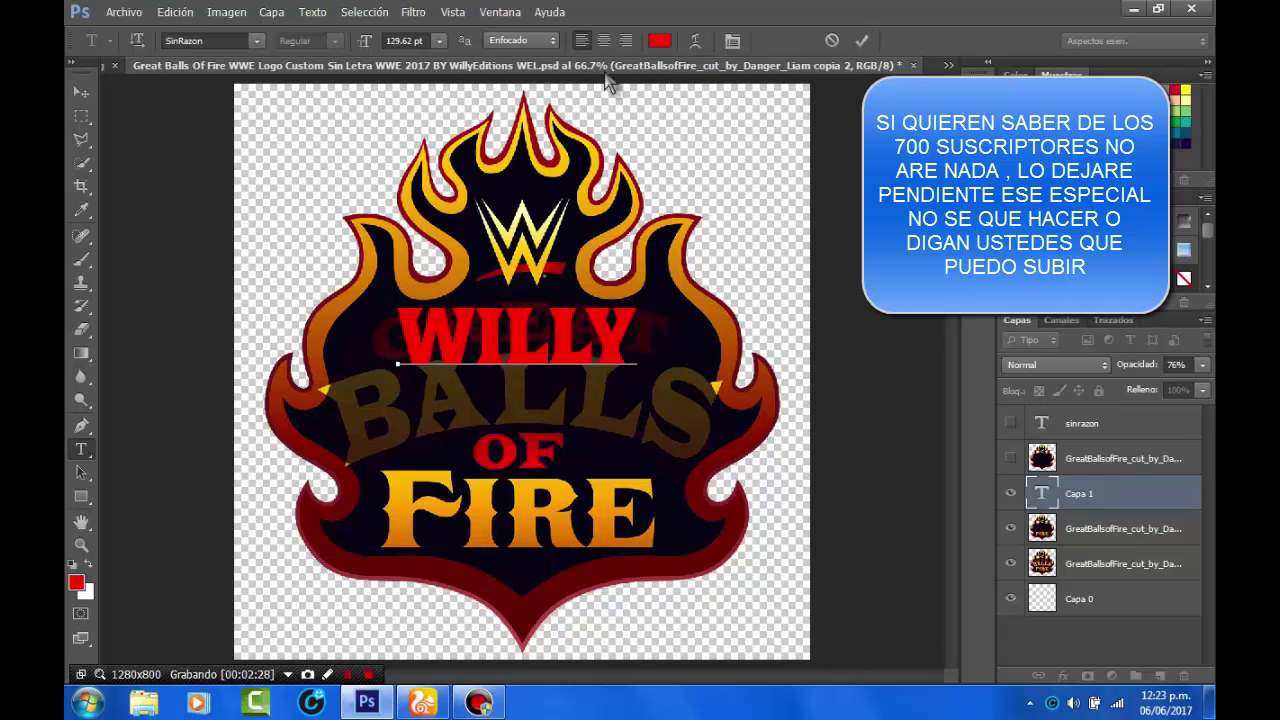
Warp the red custom name with a horizontal Arc style at a +10% bend
click(695, 40)
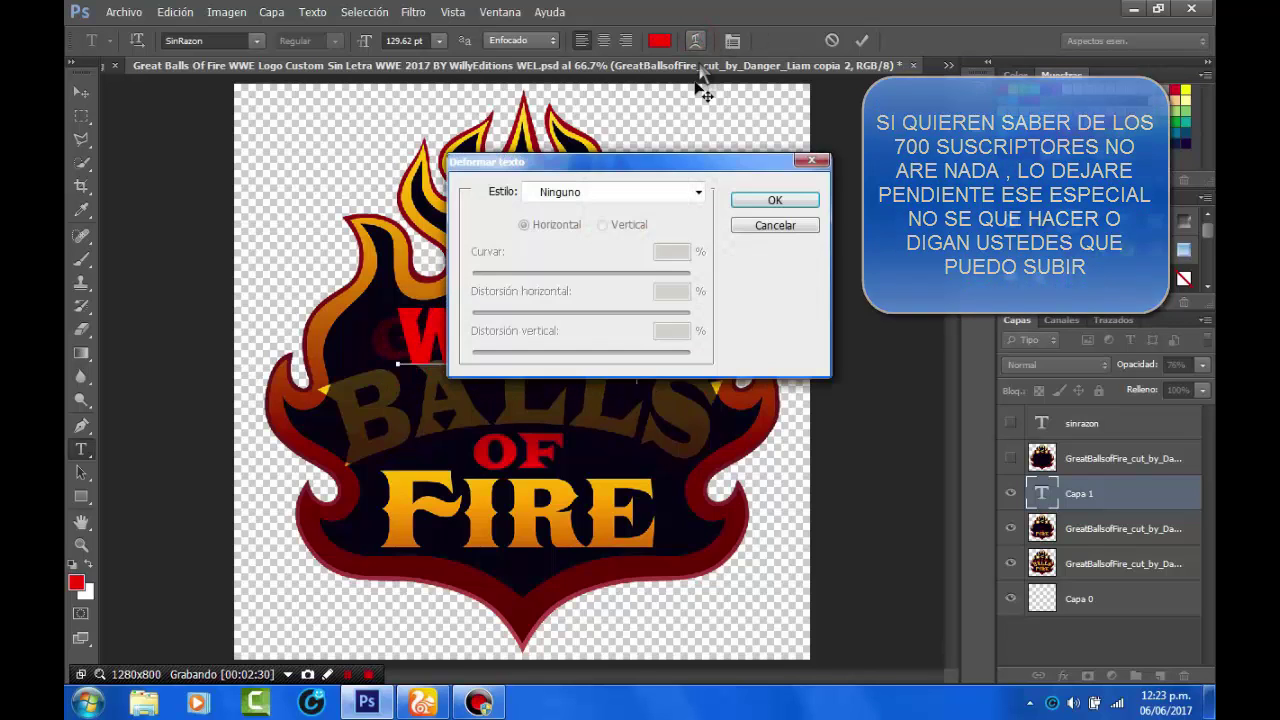
click(617, 192)
click(564, 245)
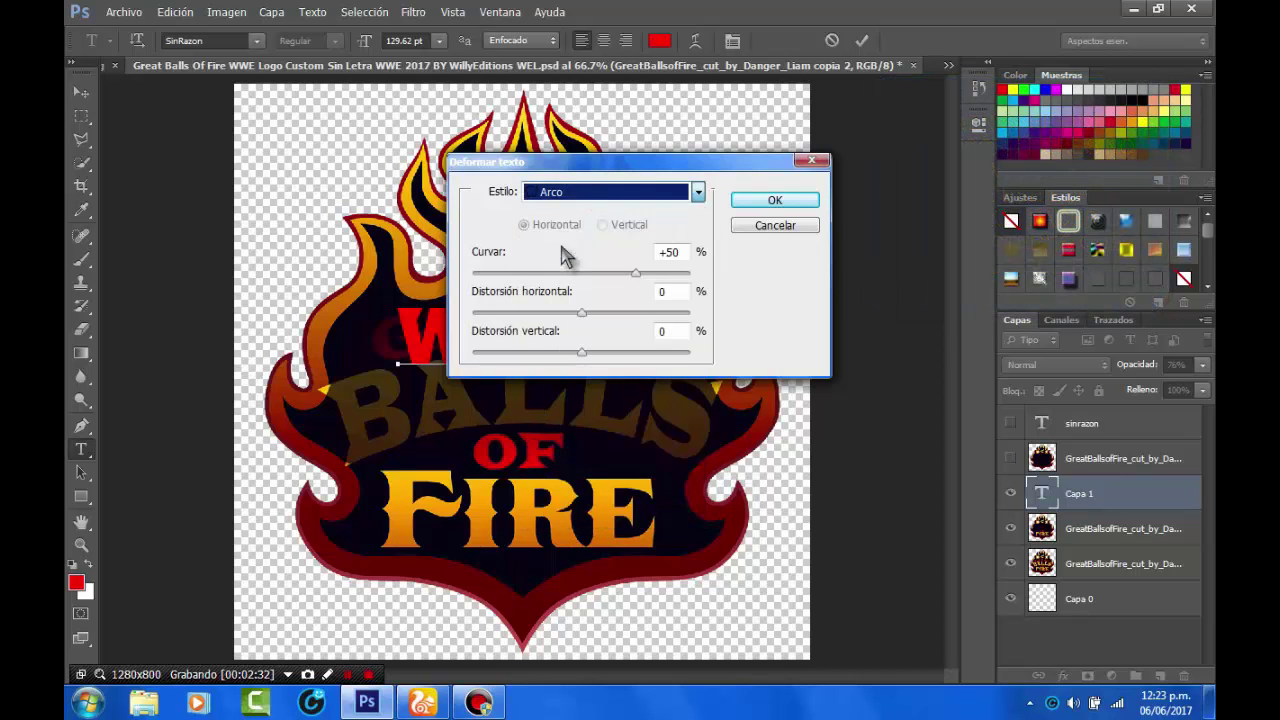
drag(572, 172, 780, 159)
drag(846, 264, 799, 263)
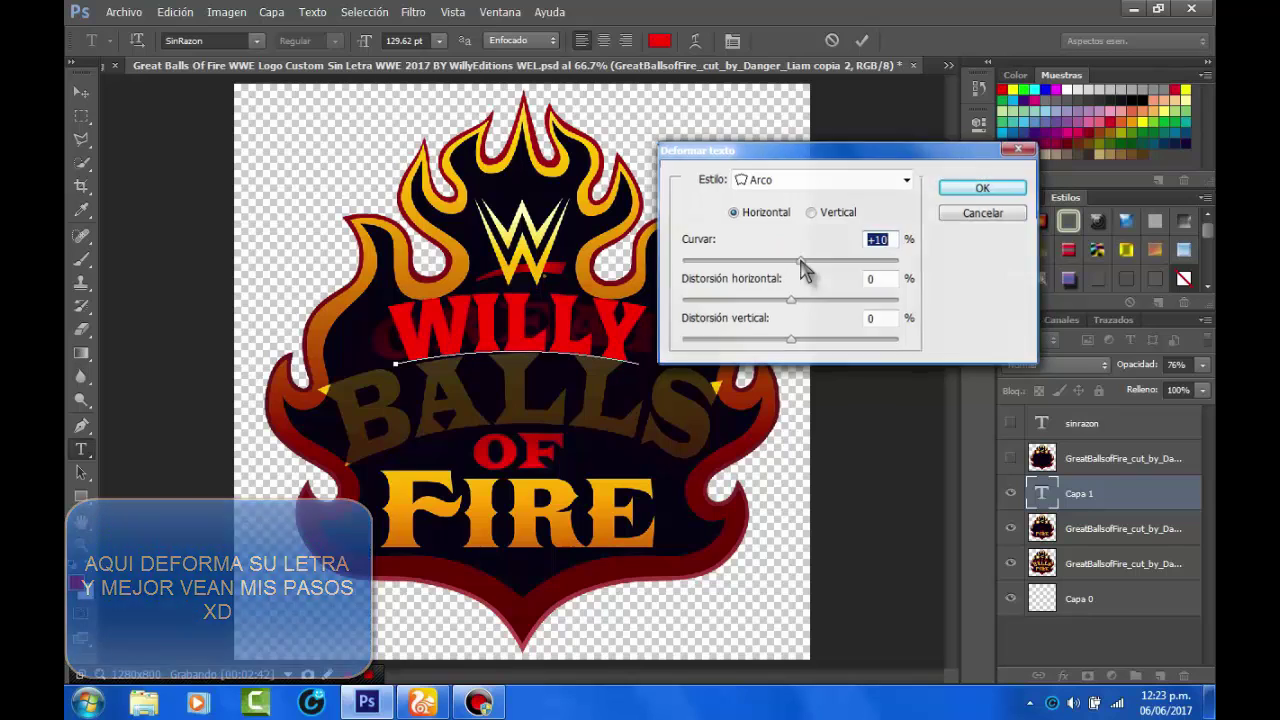
key(Return)
Resize the arched red name to 102.54 pt, fit it over the faded word GREAT, and commit the text
drag(649, 293, 667, 303)
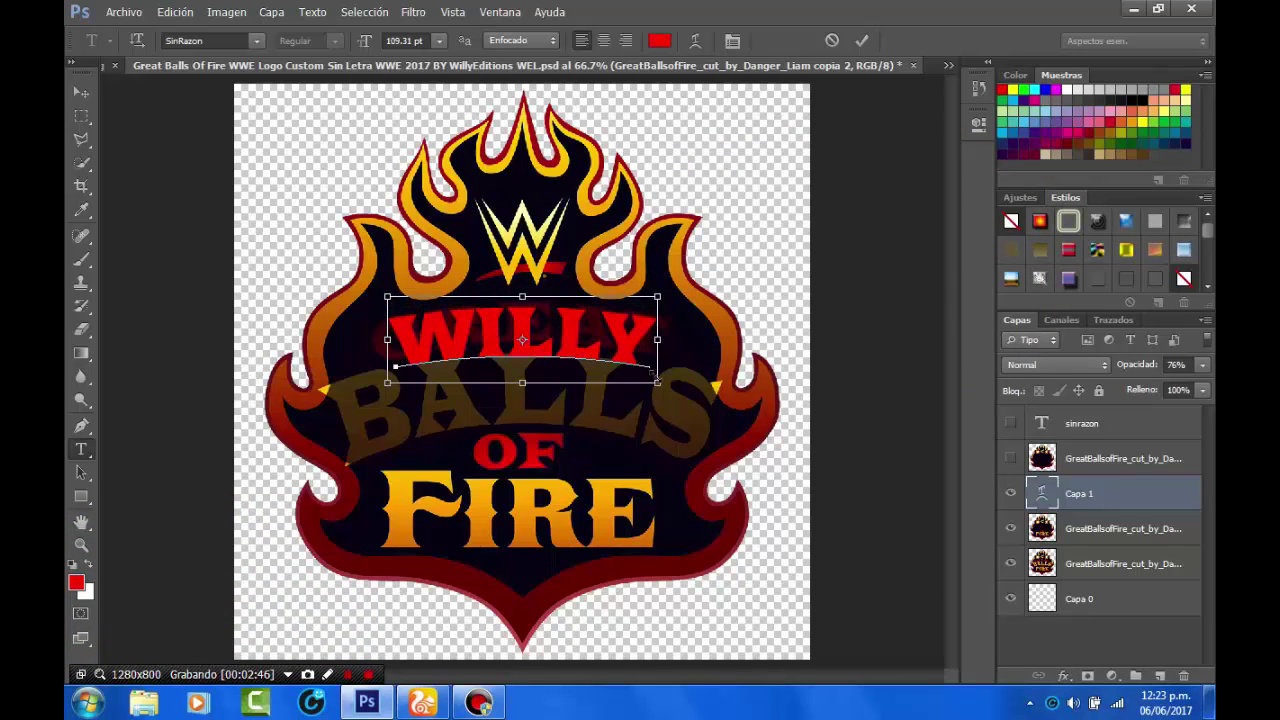
drag(657, 379, 660, 369)
drag(387, 297, 376, 290)
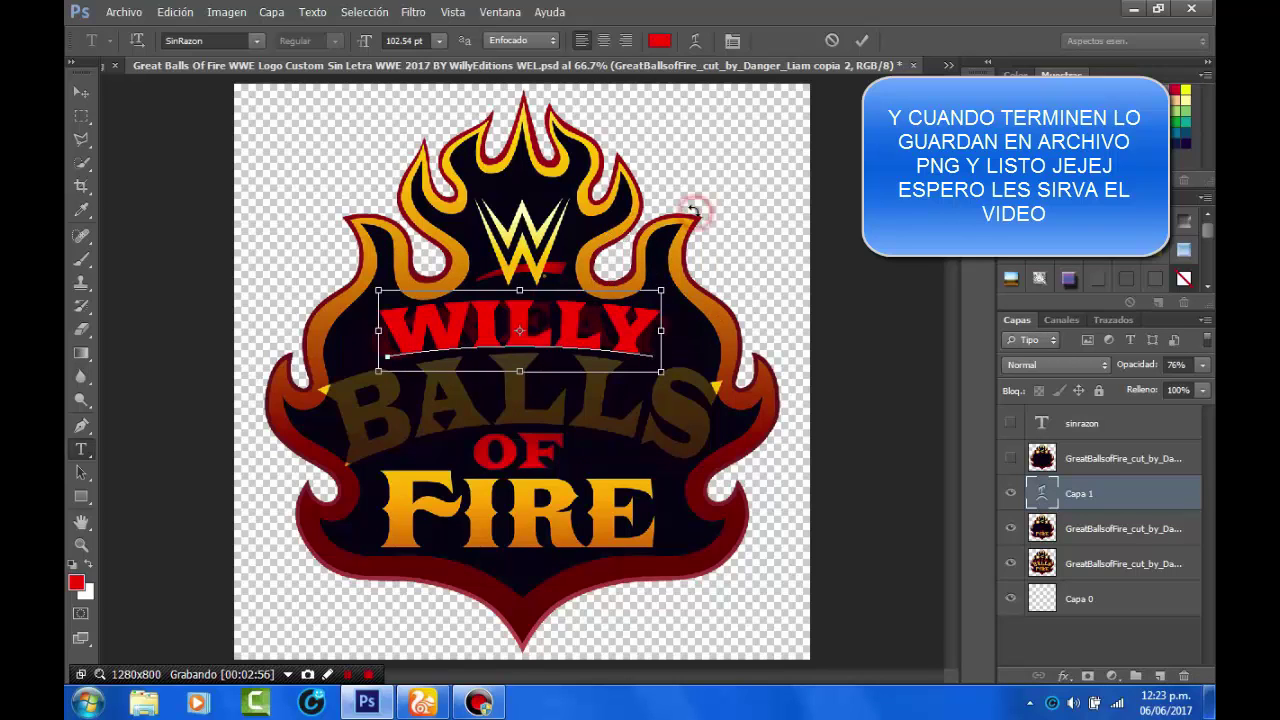
drag(690, 209, 693, 211)
click(861, 40)
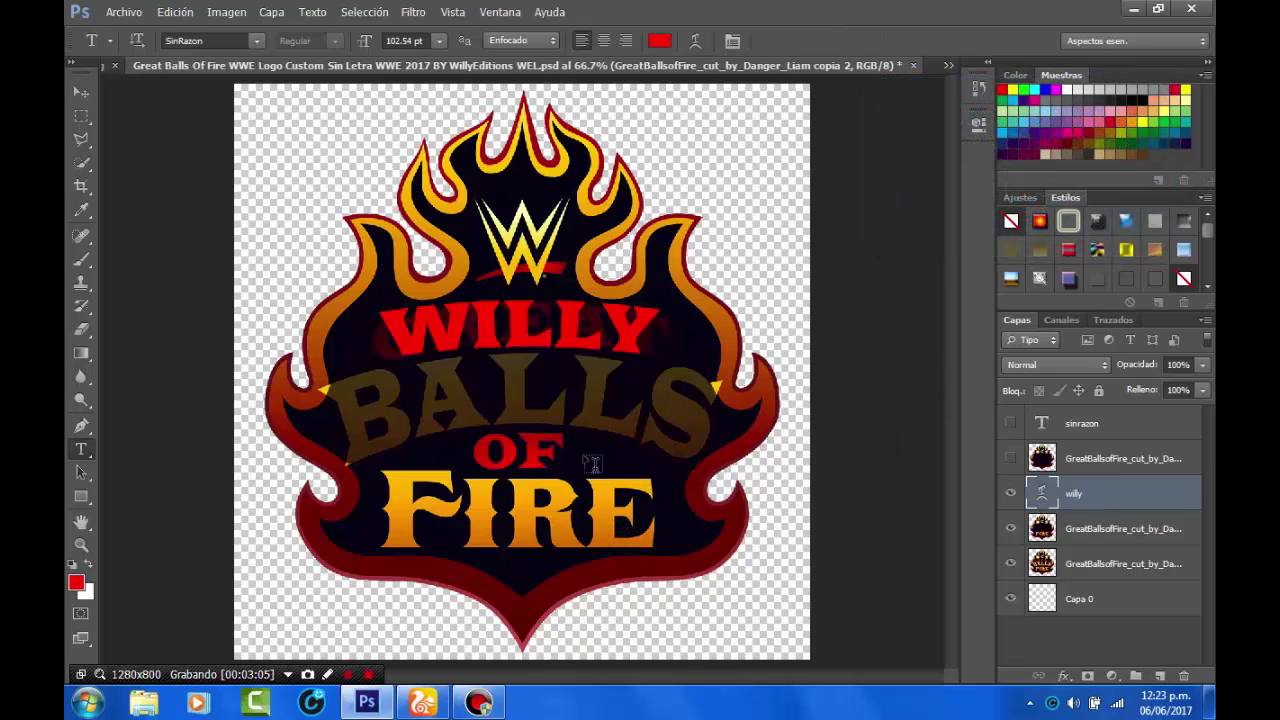
Add a new SinRazon text reading "editions" at 110.69 pt and place it over the faded word BALLS
click(625, 452)
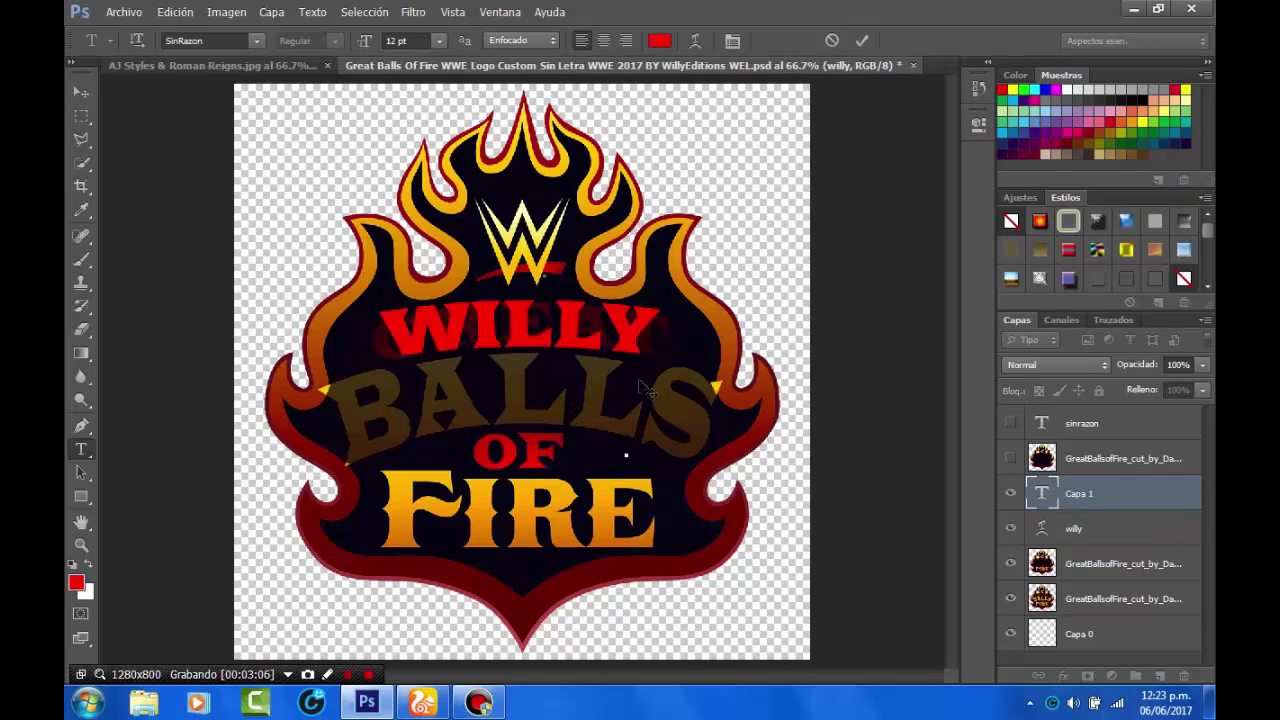
text(editions)
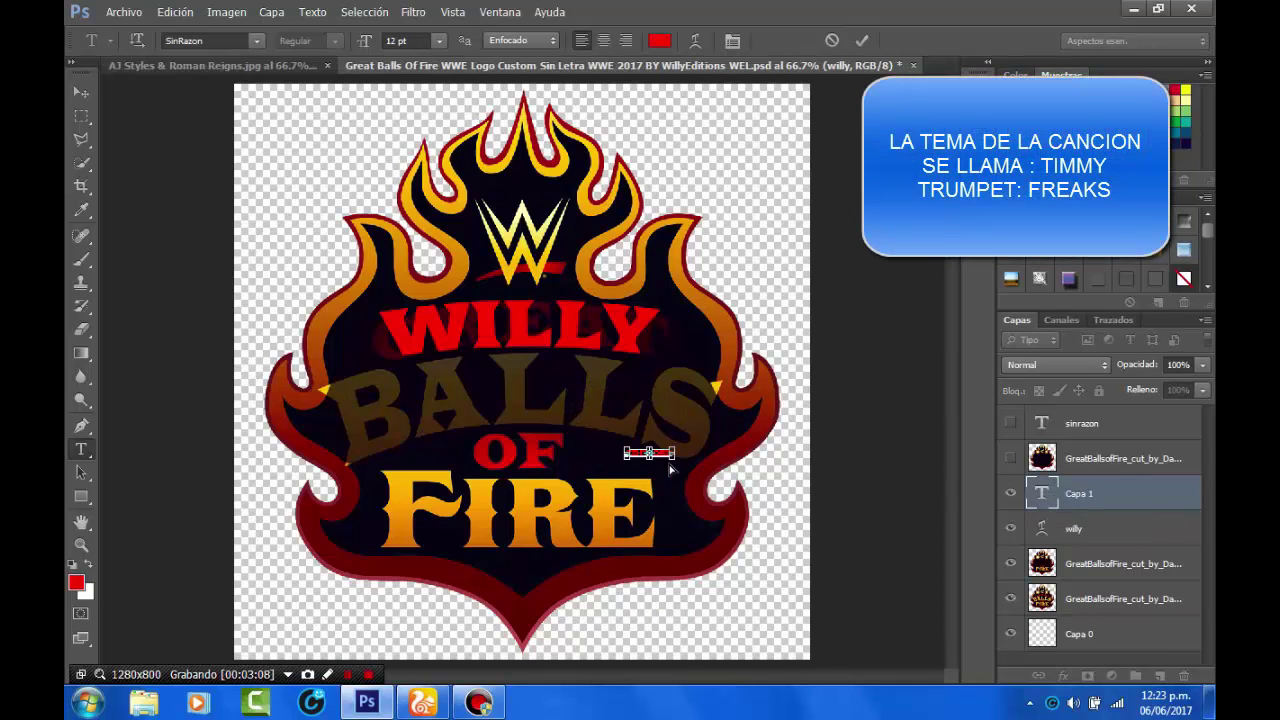
drag(792, 392, 938, 384)
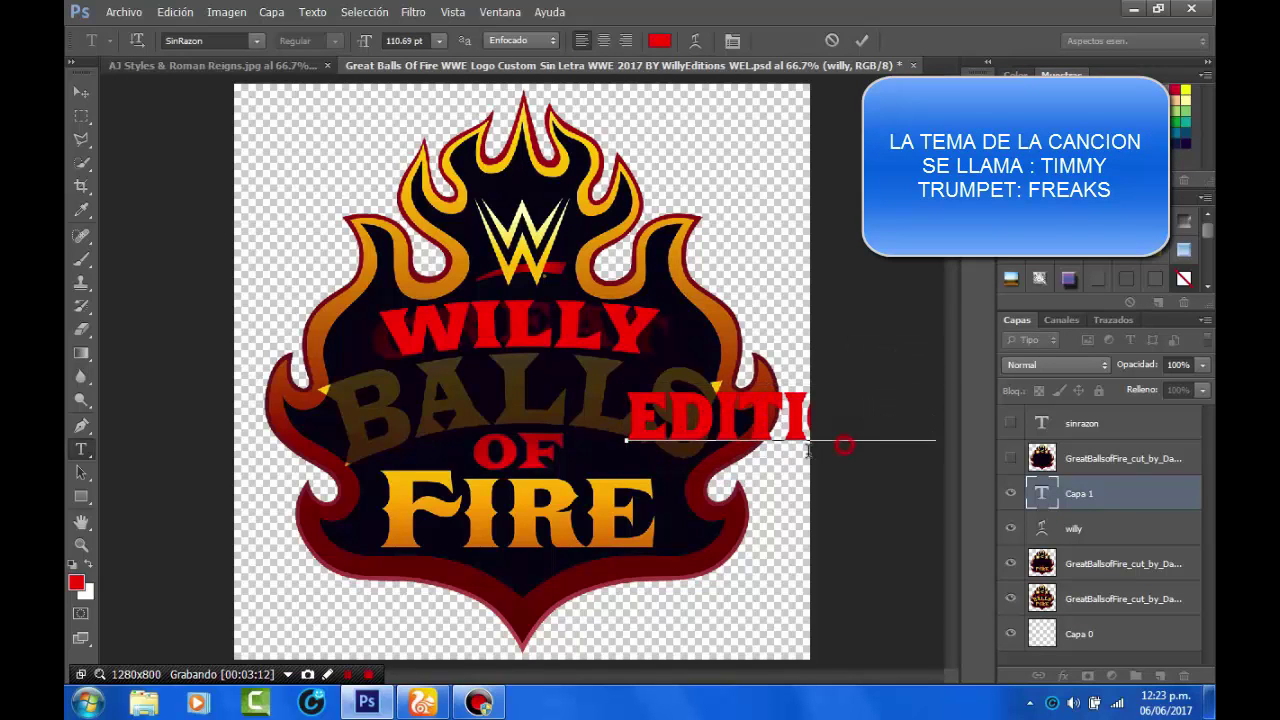
drag(843, 445, 790, 446)
click(761, 446)
drag(760, 364, 503, 344)
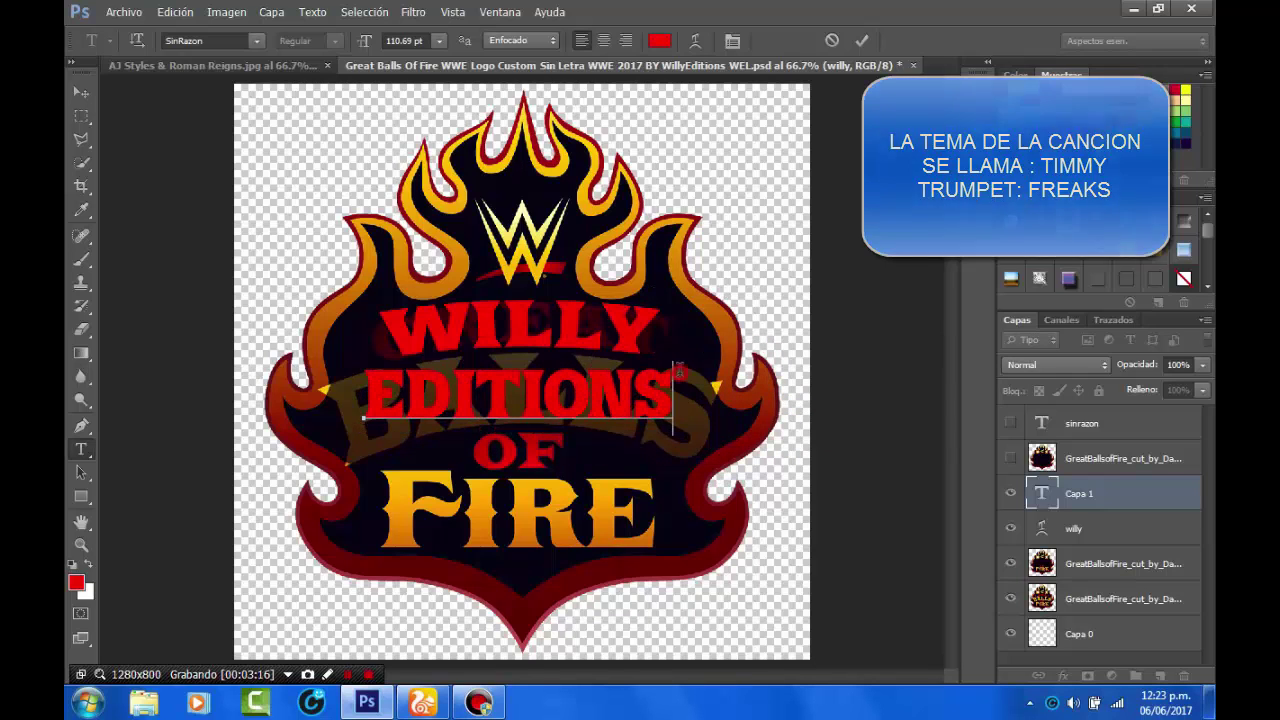
Recolour the word EDITIONS yellow and enlarge it to 136.38 pt
key(ctrl+a)
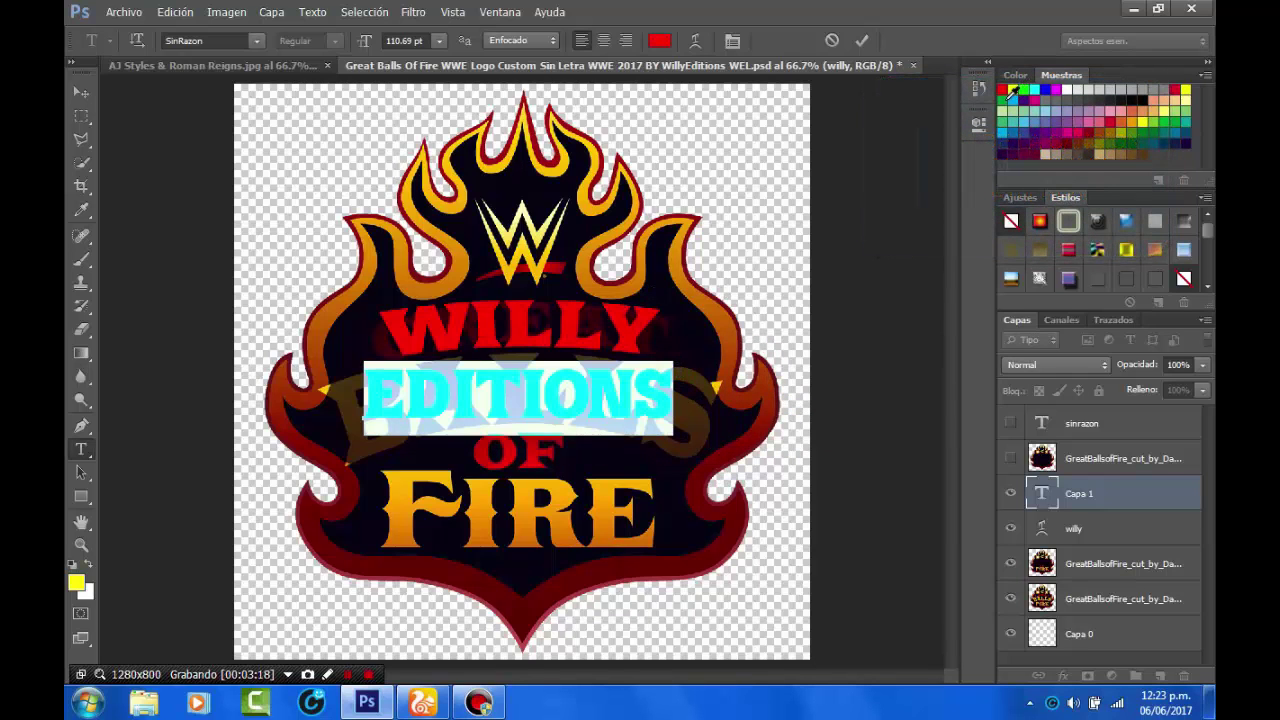
click(1012, 90)
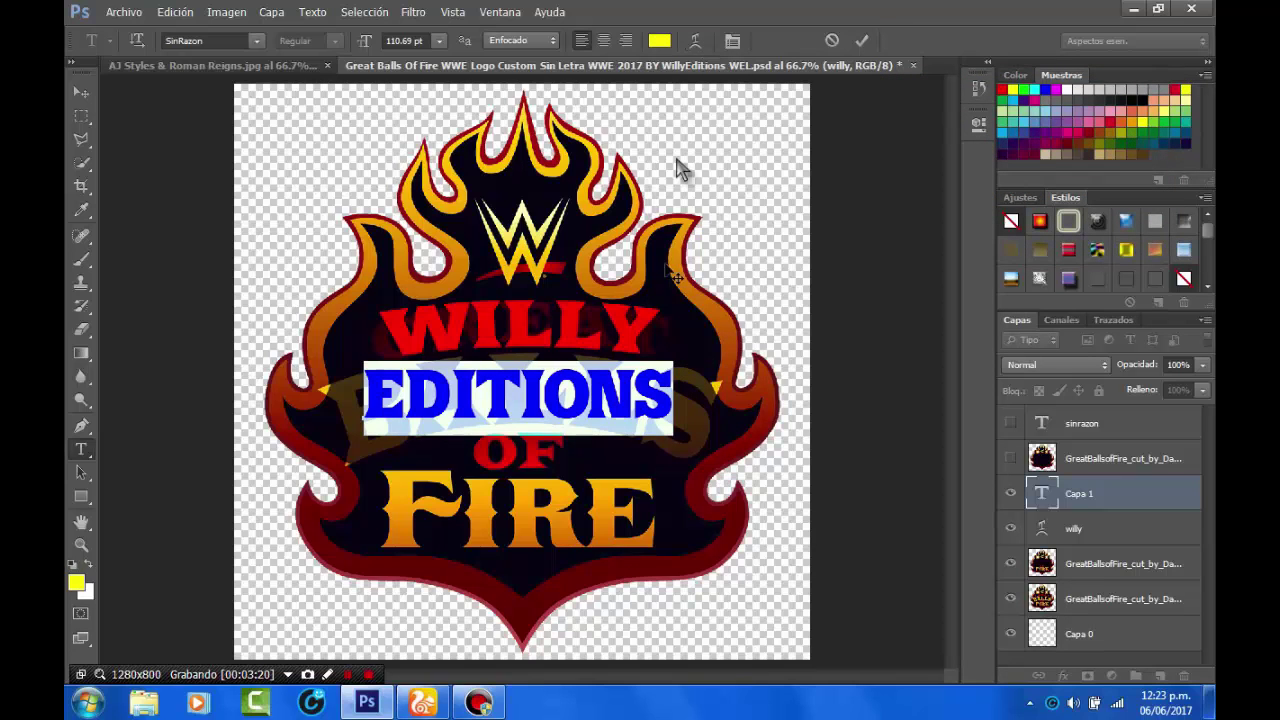
key(ctrl)
drag(674, 359, 683, 327)
Warp the word EDITIONS with a horizontal Arc style at a +8% bend
click(695, 40)
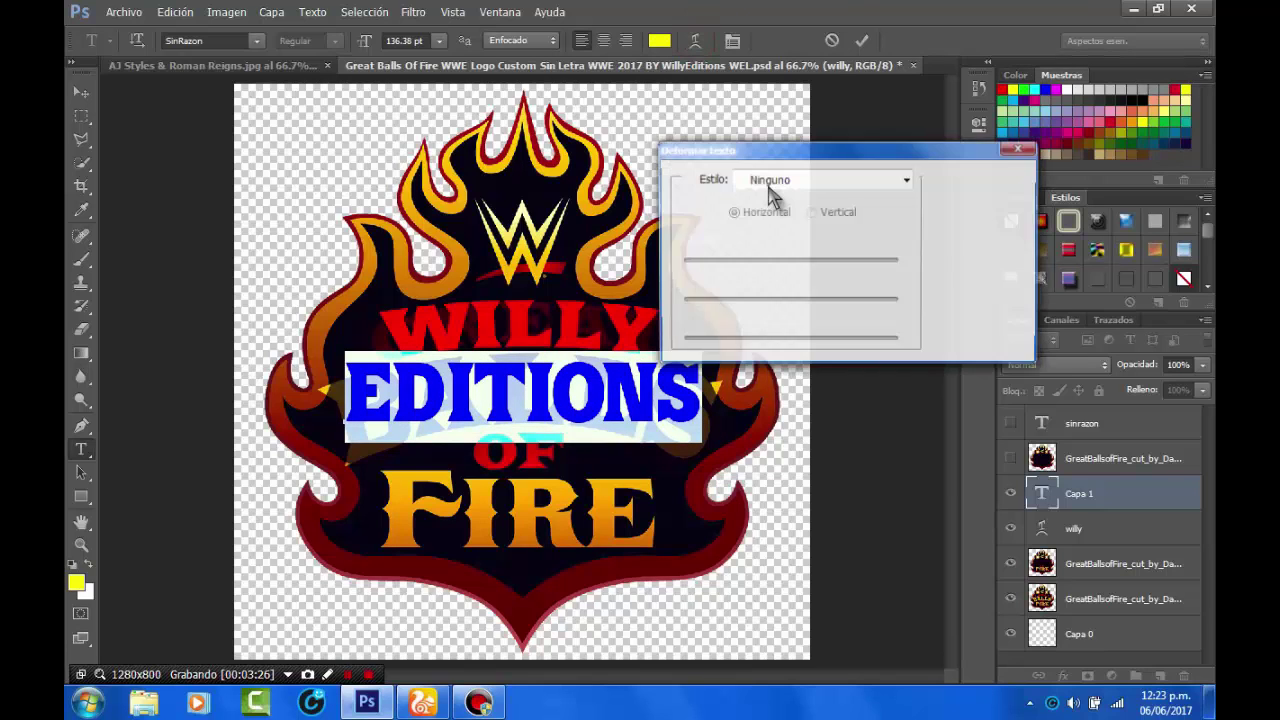
click(768, 180)
click(752, 233)
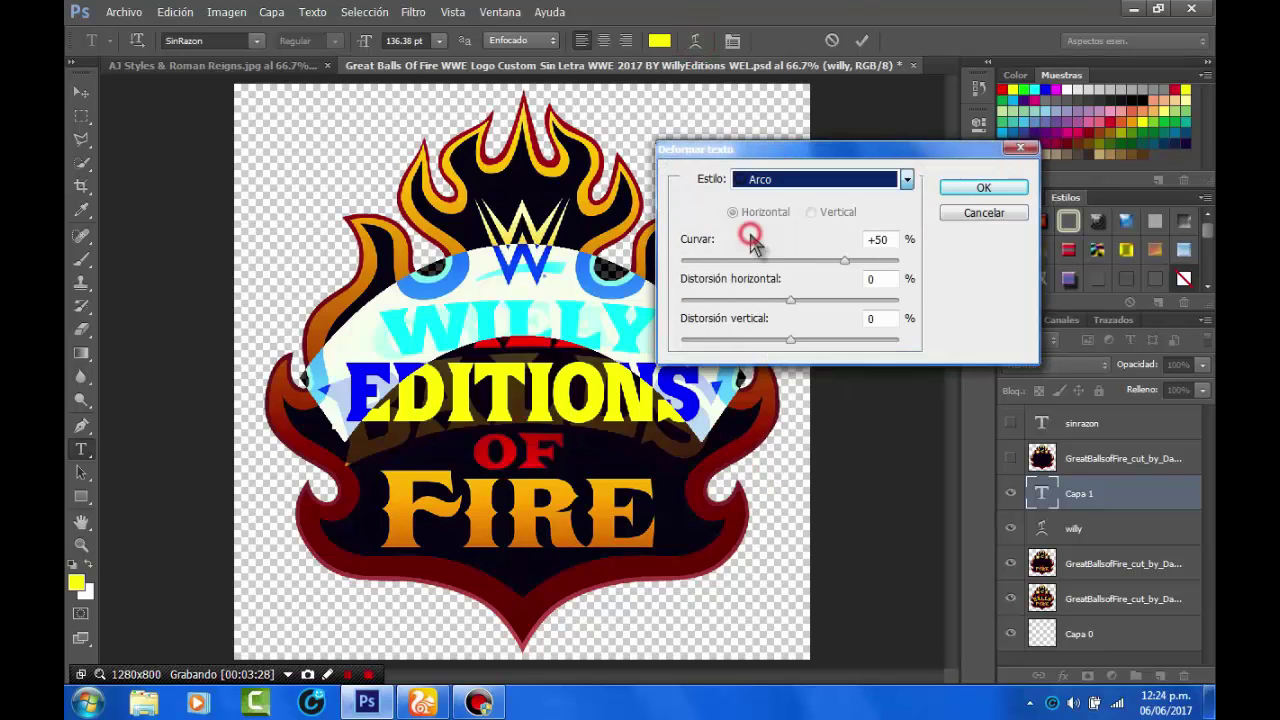
drag(842, 264, 802, 262)
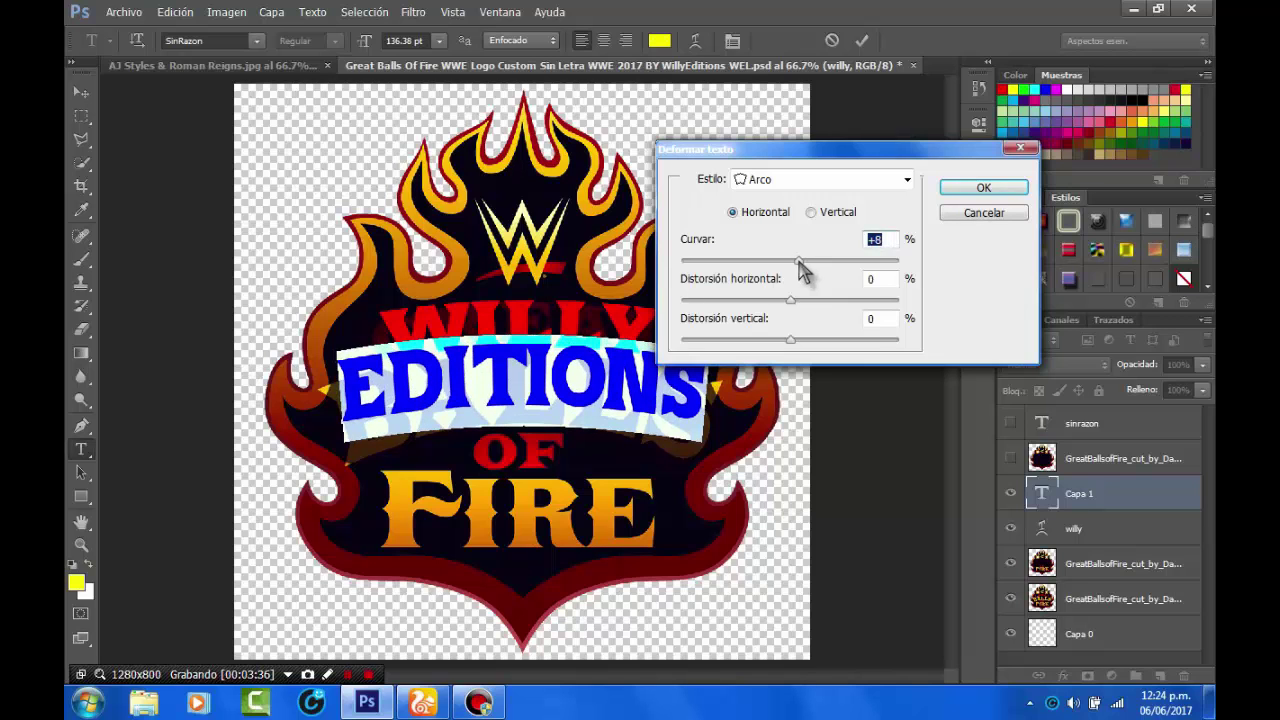
key(Return)
Lower the arched EDITIONS text over the faded BALLS, enlarge it to 154.91 pt, and commit it
drag(582, 273, 581, 291)
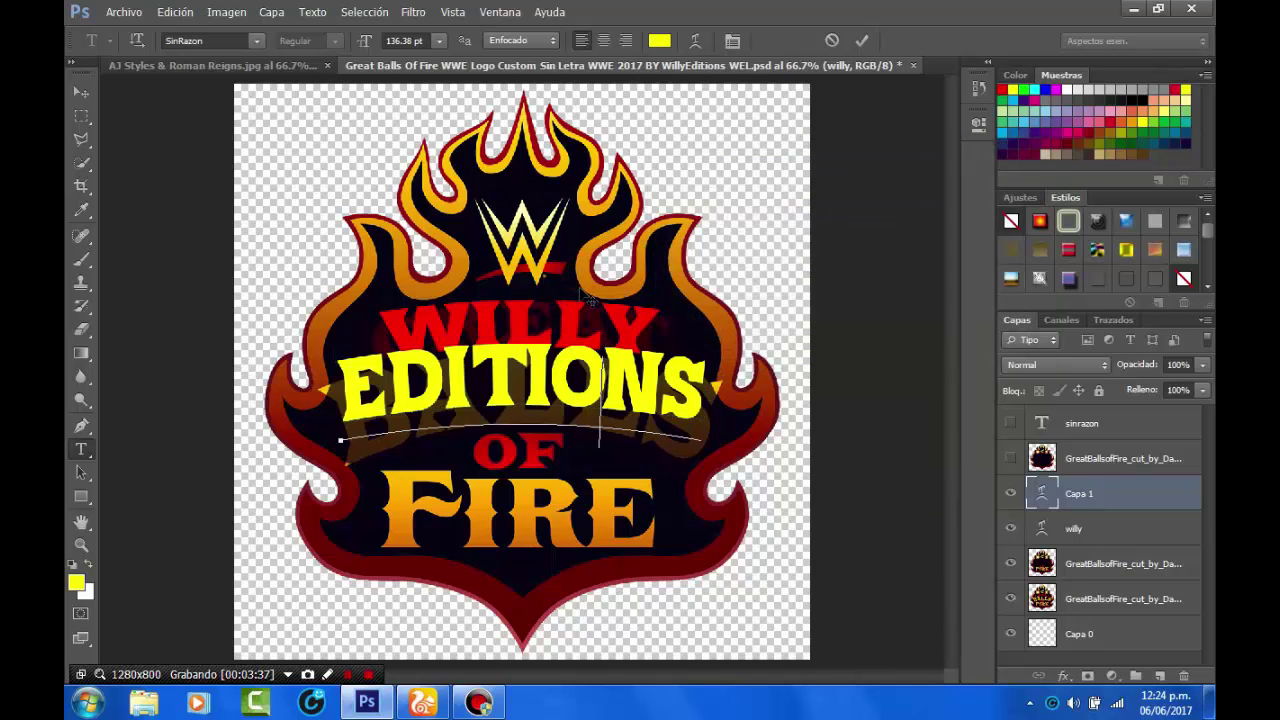
key(ctrl+t)
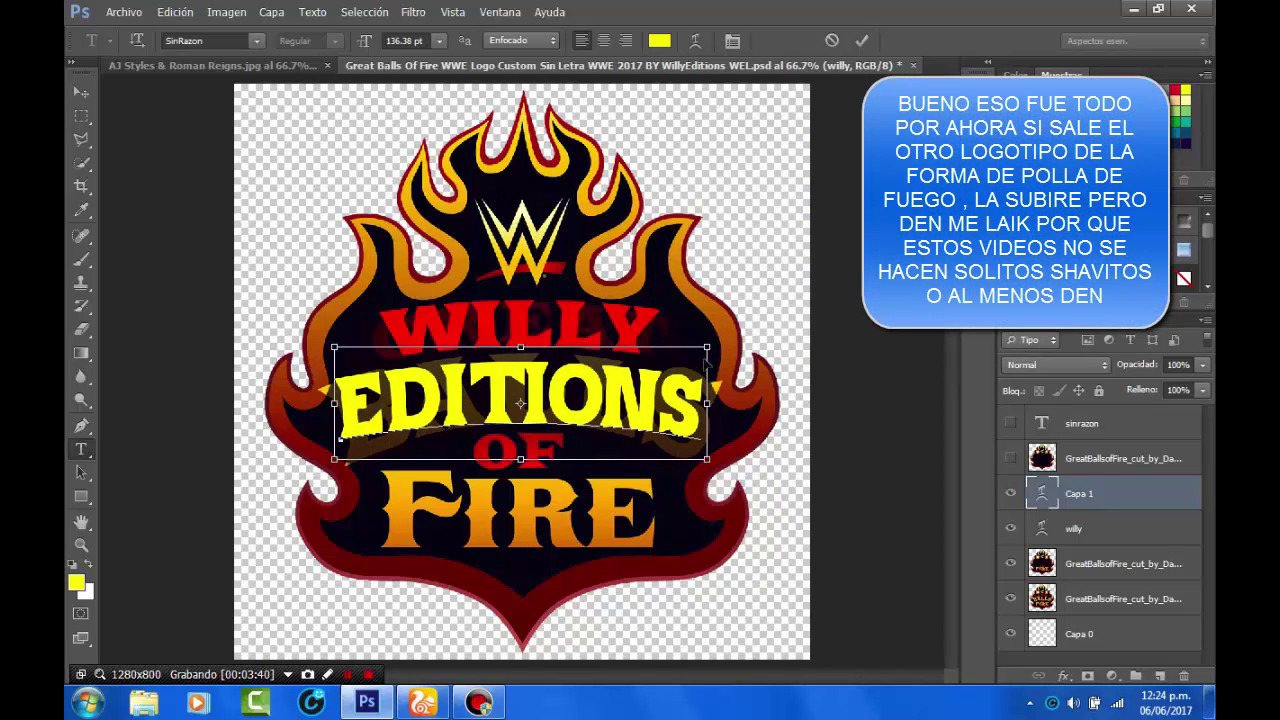
drag(704, 343, 735, 335)
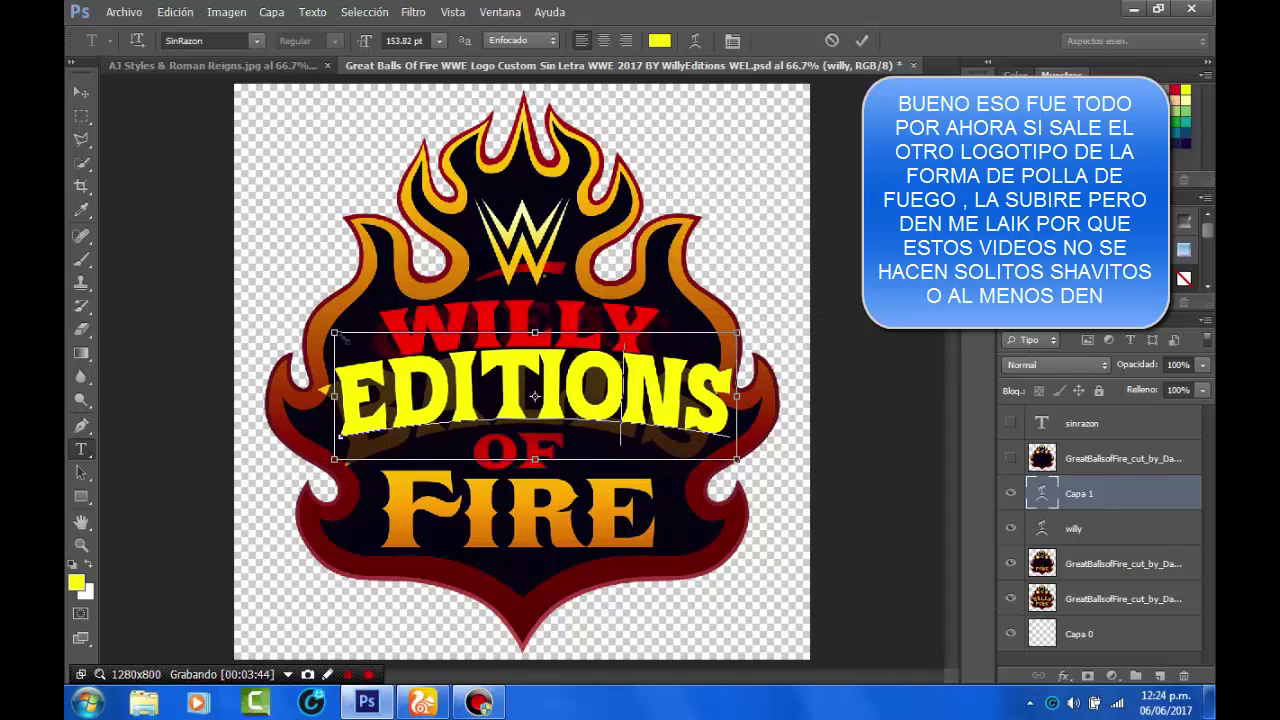
drag(318, 332, 321, 331)
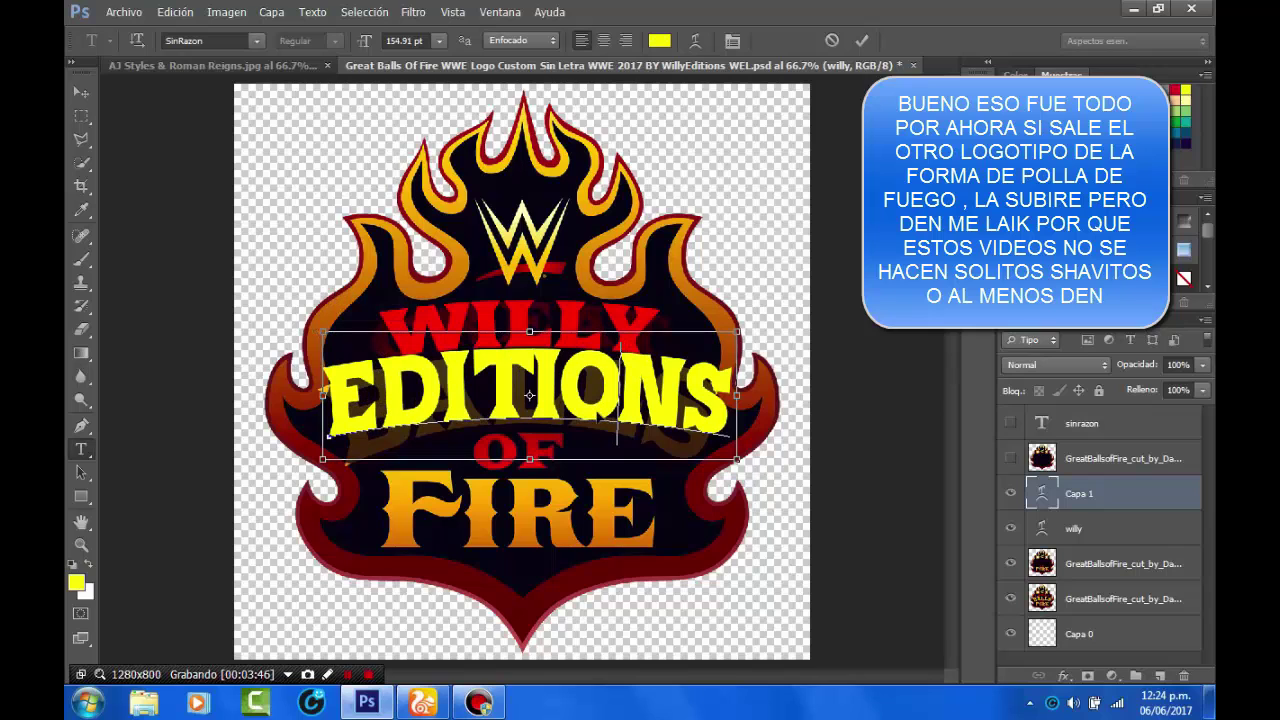
drag(740, 467, 741, 474)
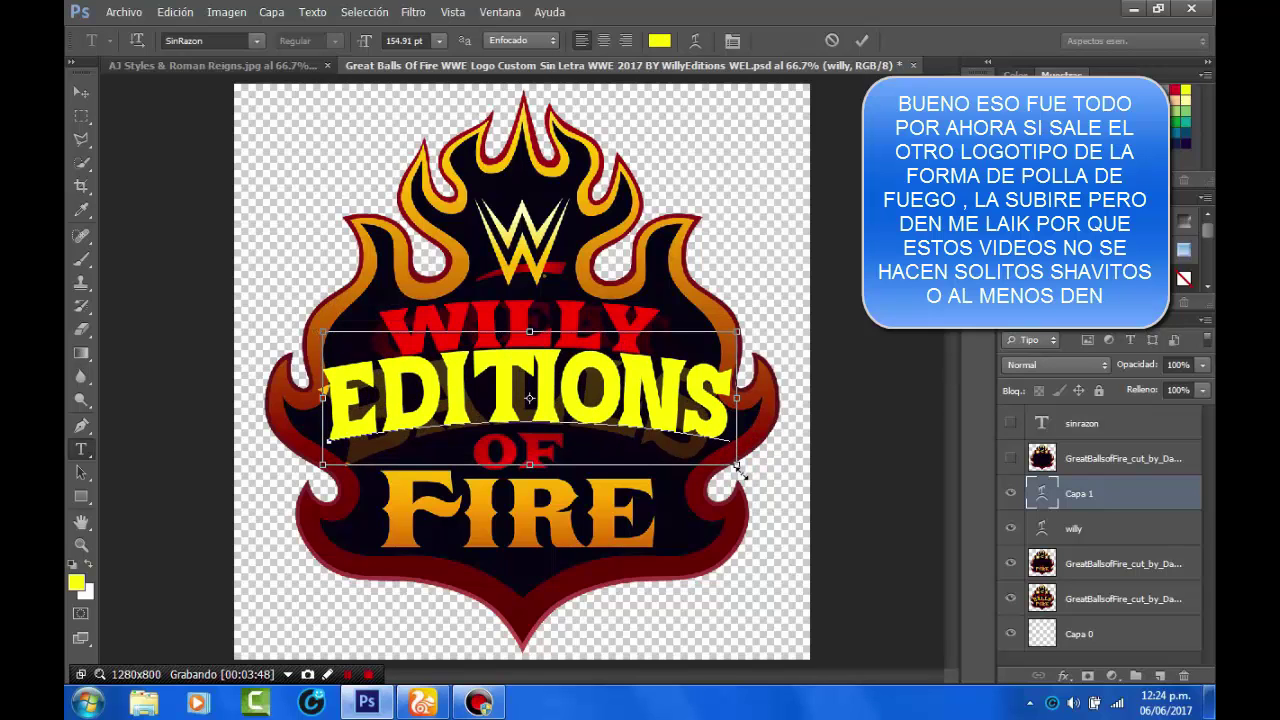
key(Return)
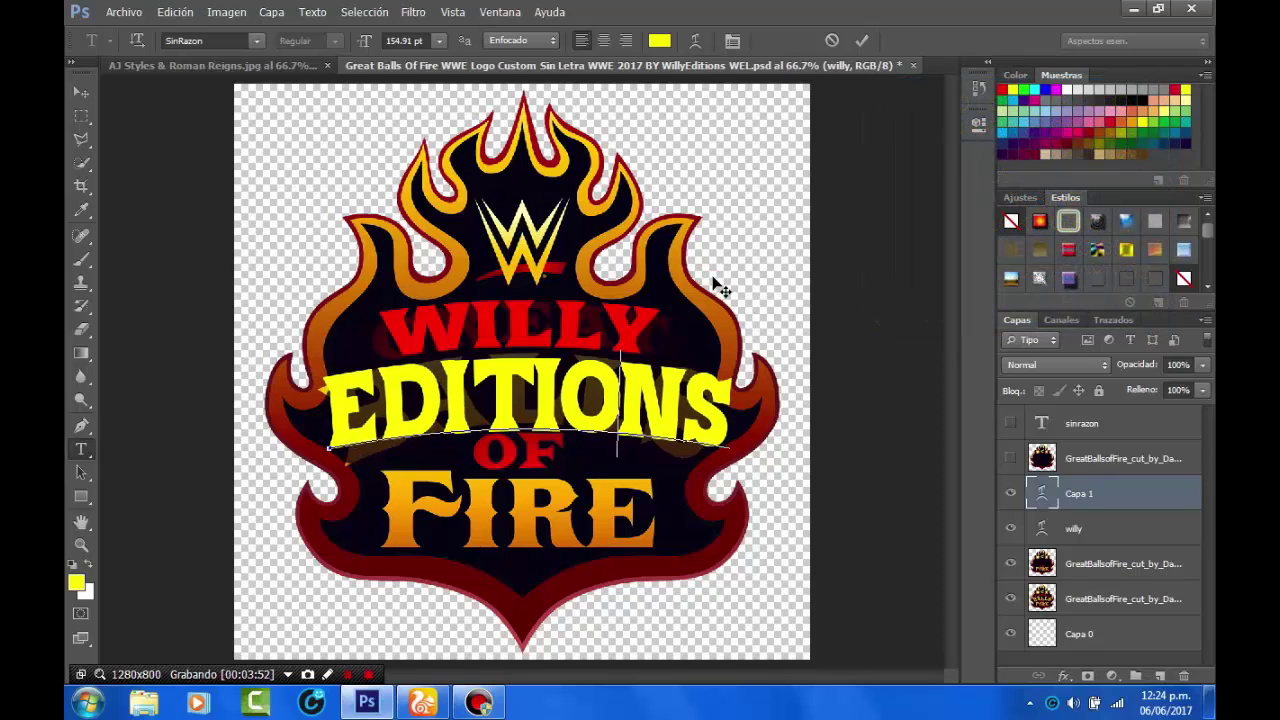
click(861, 40)
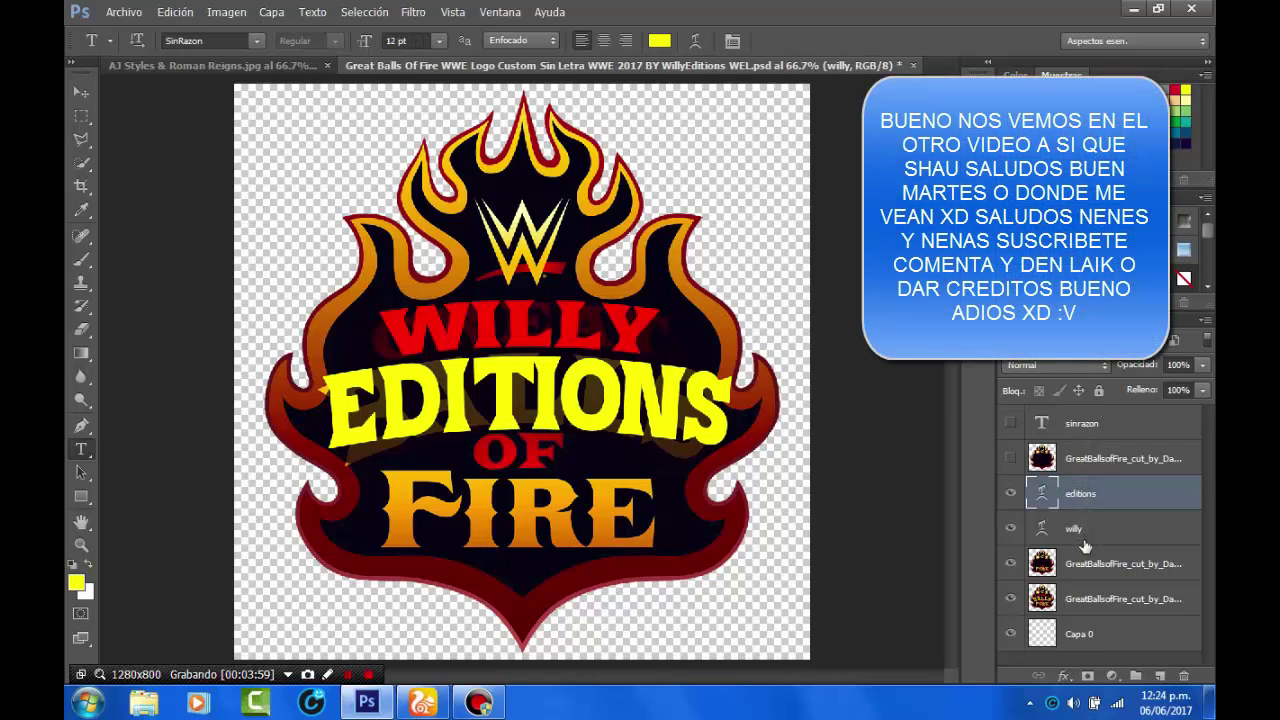
Restore the painted-over logo layer beneath the two text layers to 100% opacity and switch to the Move tool
key(alt+bracketright)
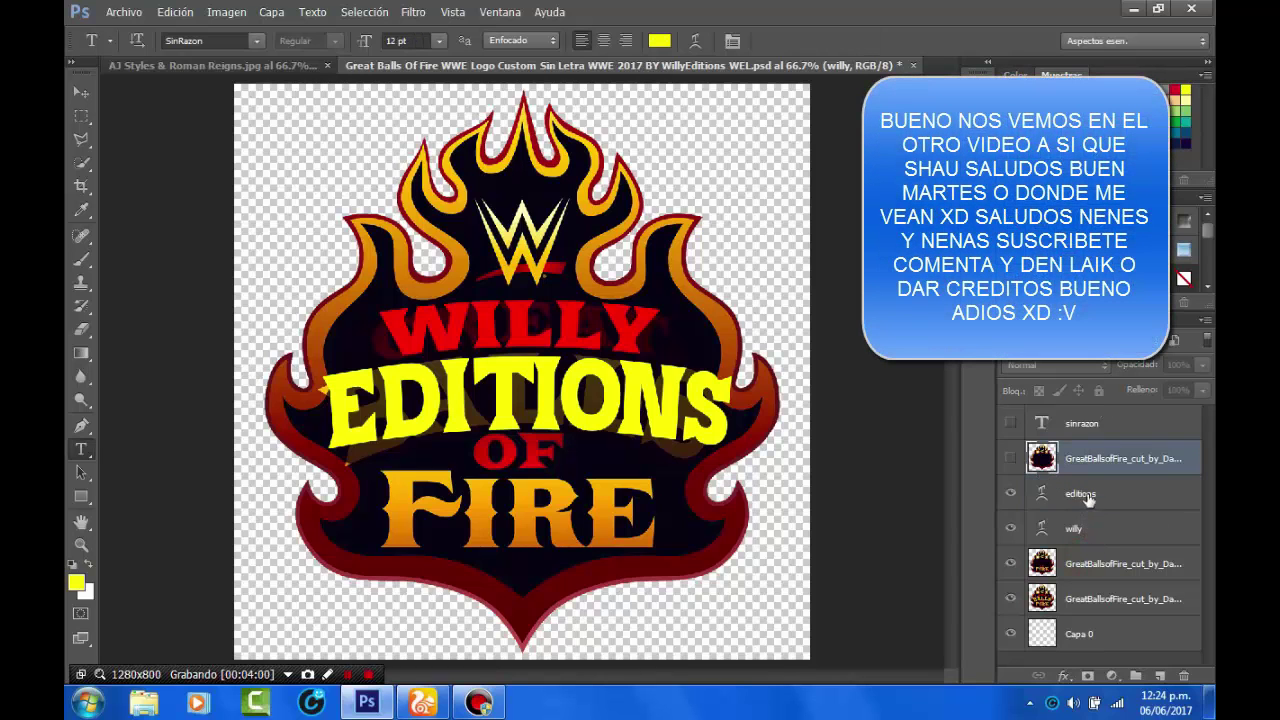
click(1095, 566)
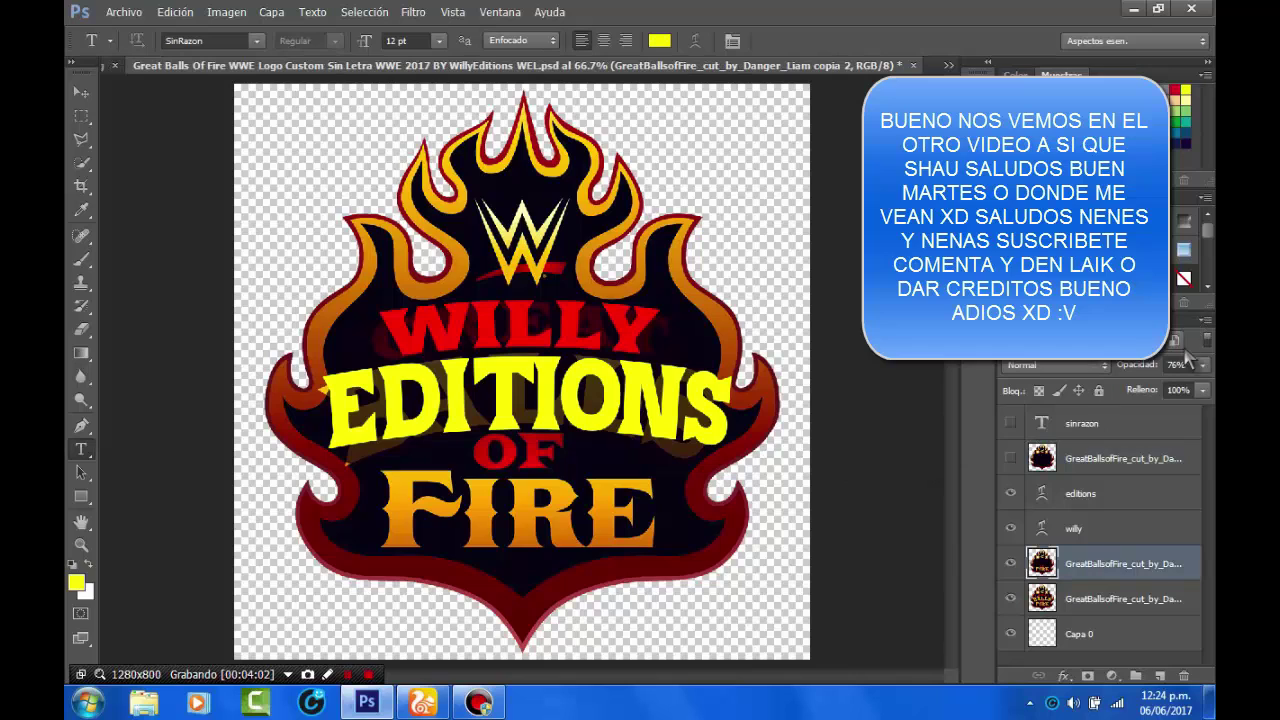
drag(1147, 366, 1188, 364)
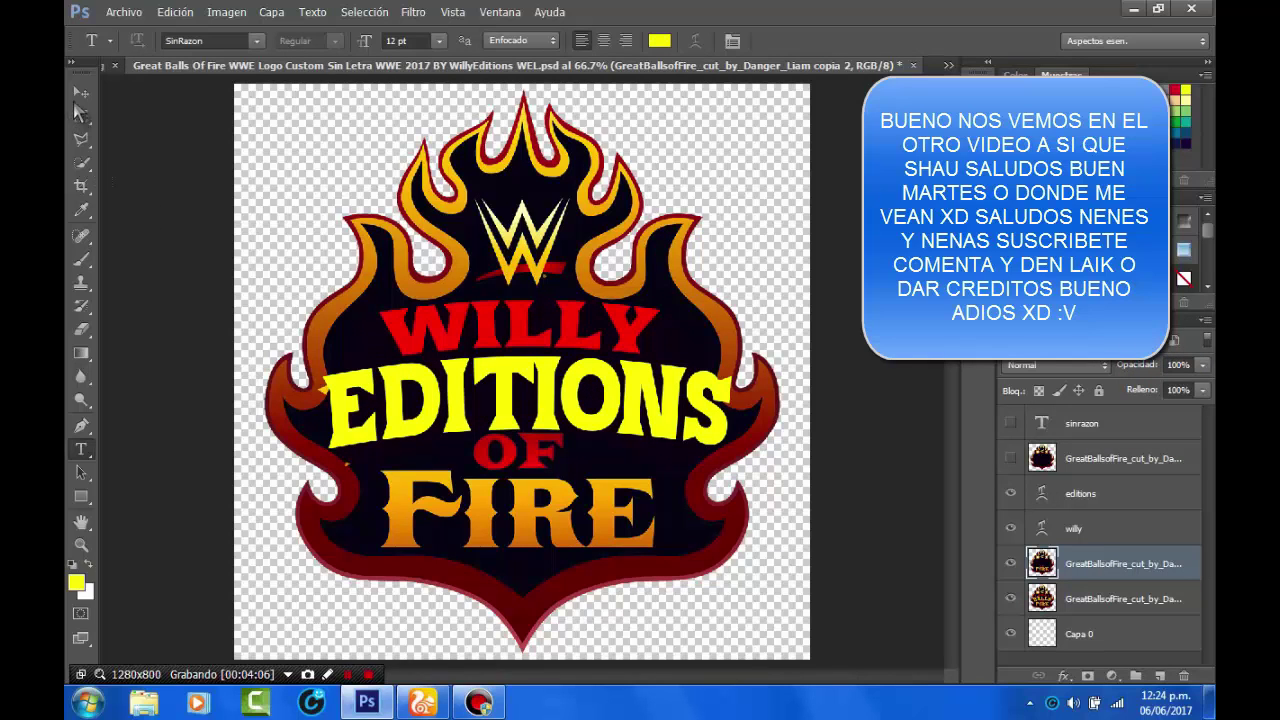
click(81, 92)
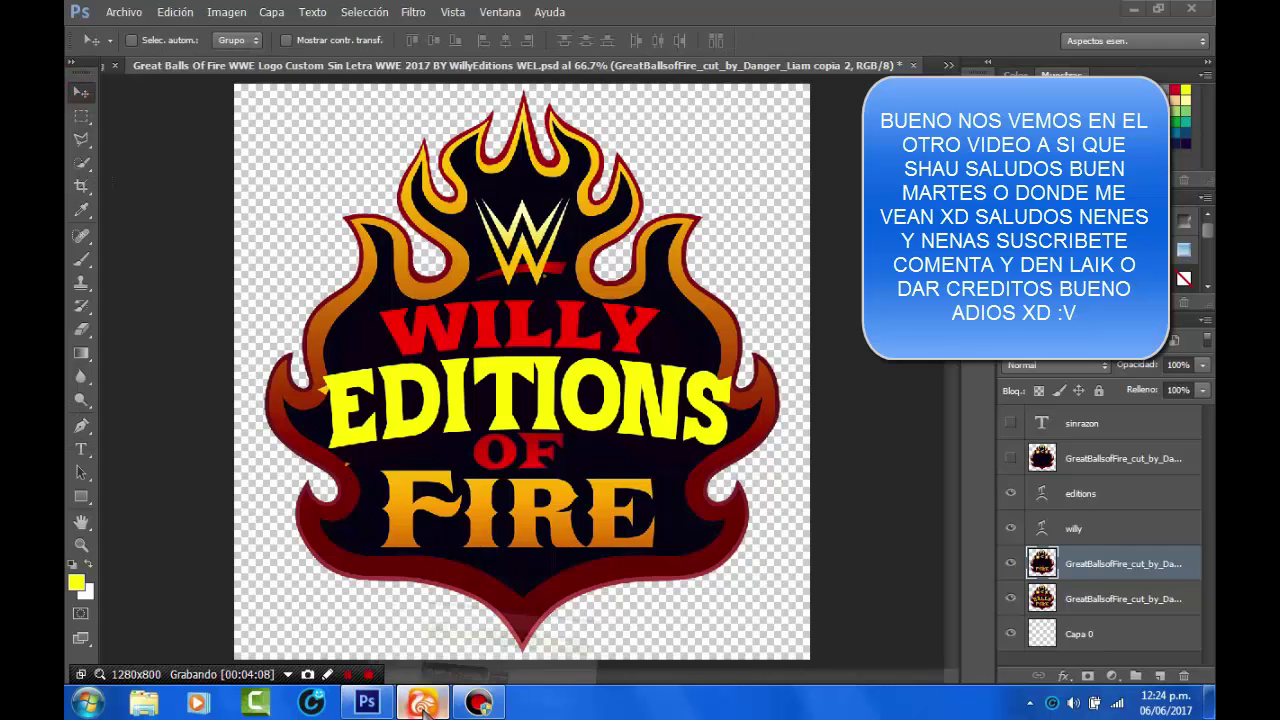
Switch to the web browser showing the YouTube channel page
click(424, 703)
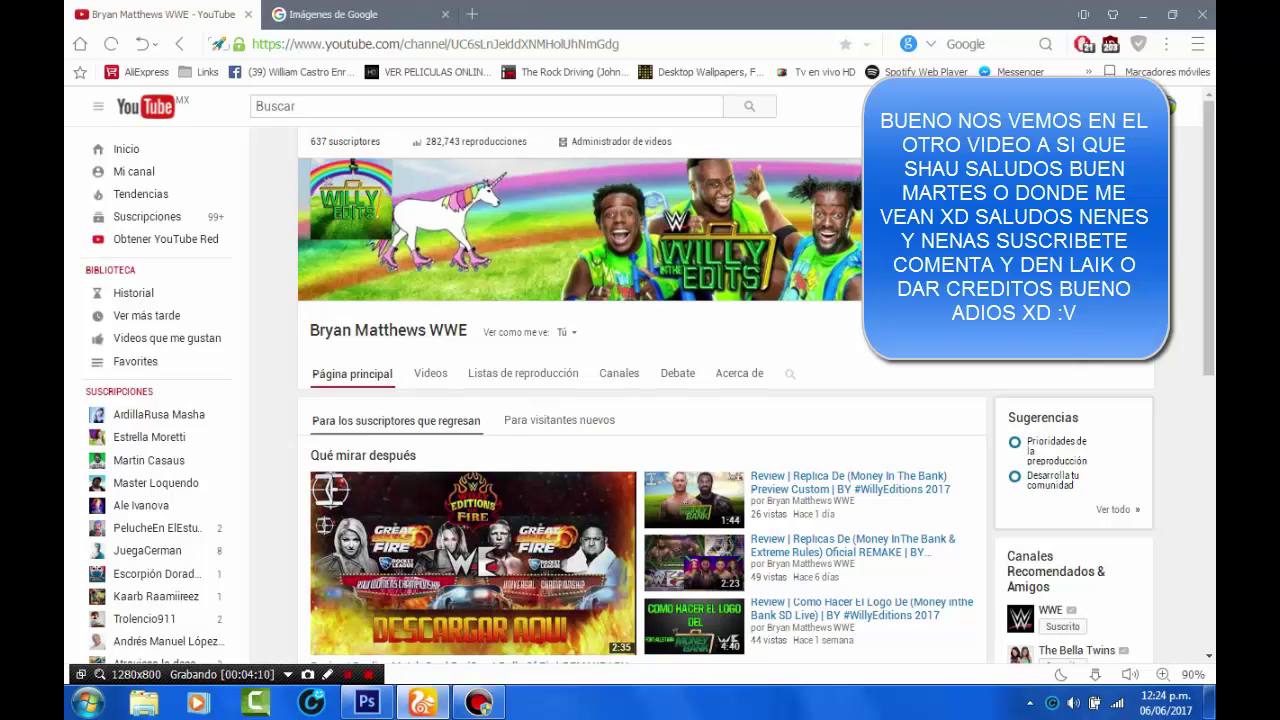